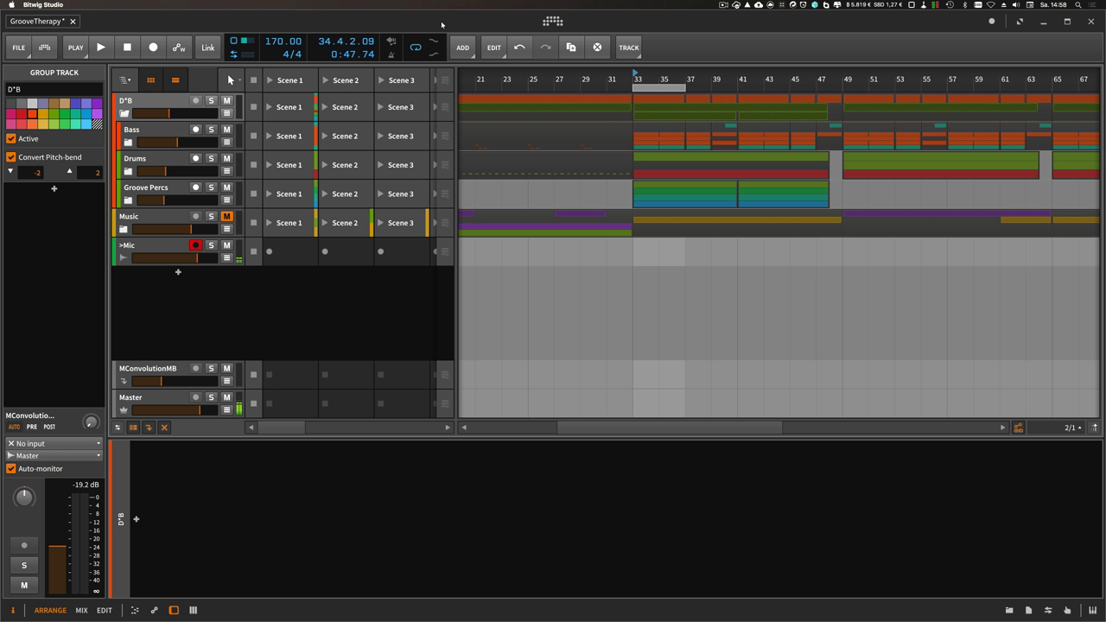
Step: Move the user guide PDF aside in Preview and bring the waveform image to the front
key("super+Tab")
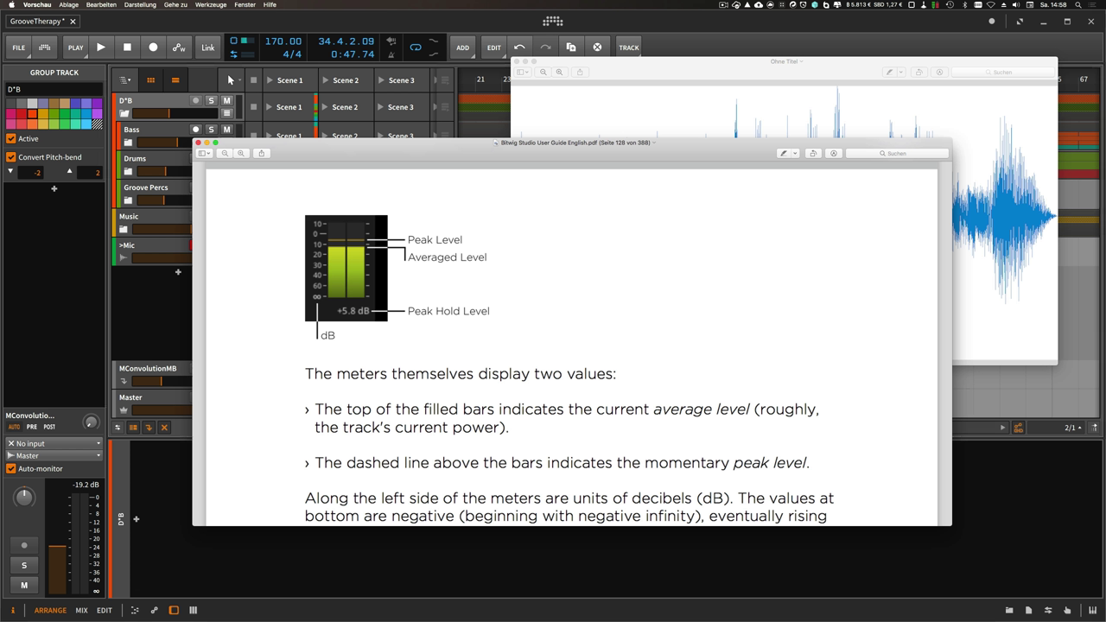
left_click_drag(396, 143, 386, 117)
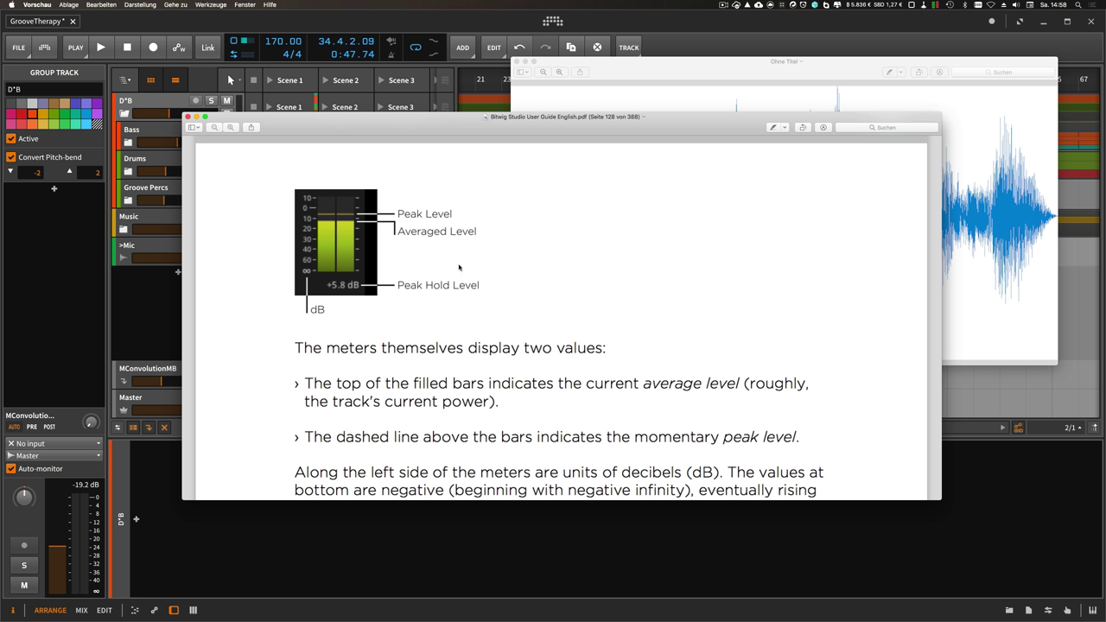
left_click_drag(489, 117, 455, 123)
left_click(571, 175)
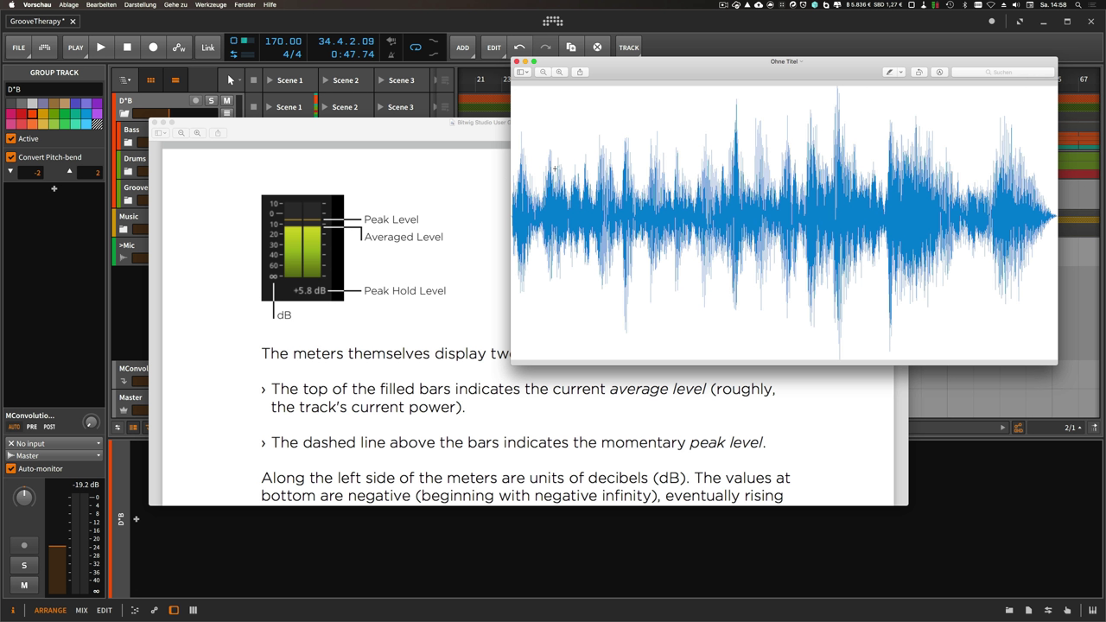
left_click_drag(515, 114, 704, 182)
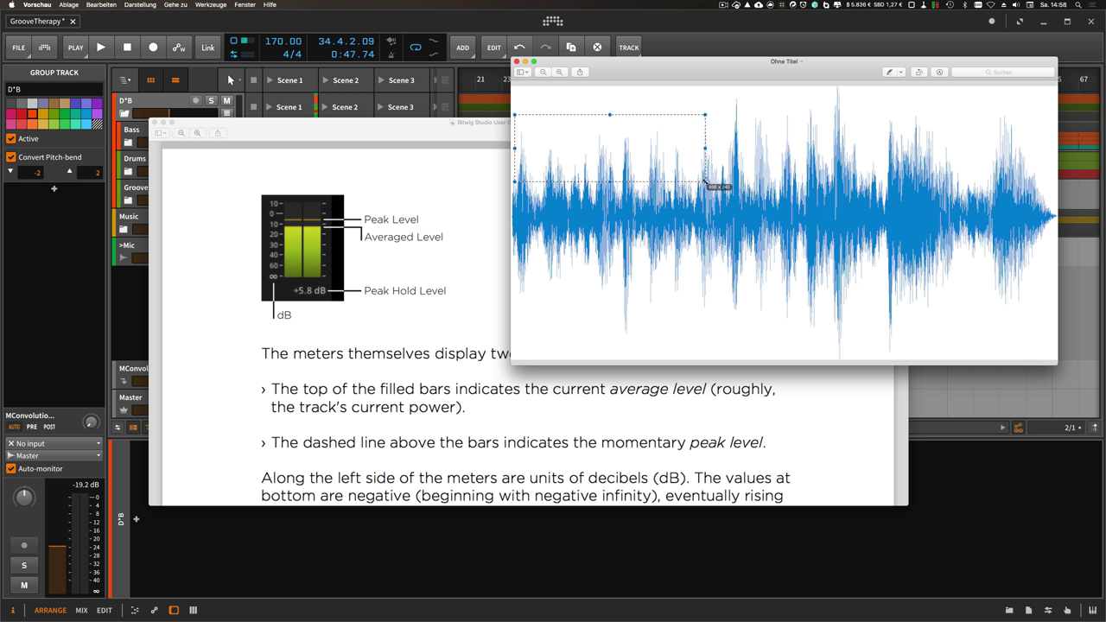
mouse_move(647, 165)
left_mouse_down()
mouse_move(645, 177)
mouse_move(694, 169)
mouse_move(692, 159)
left_mouse_up()
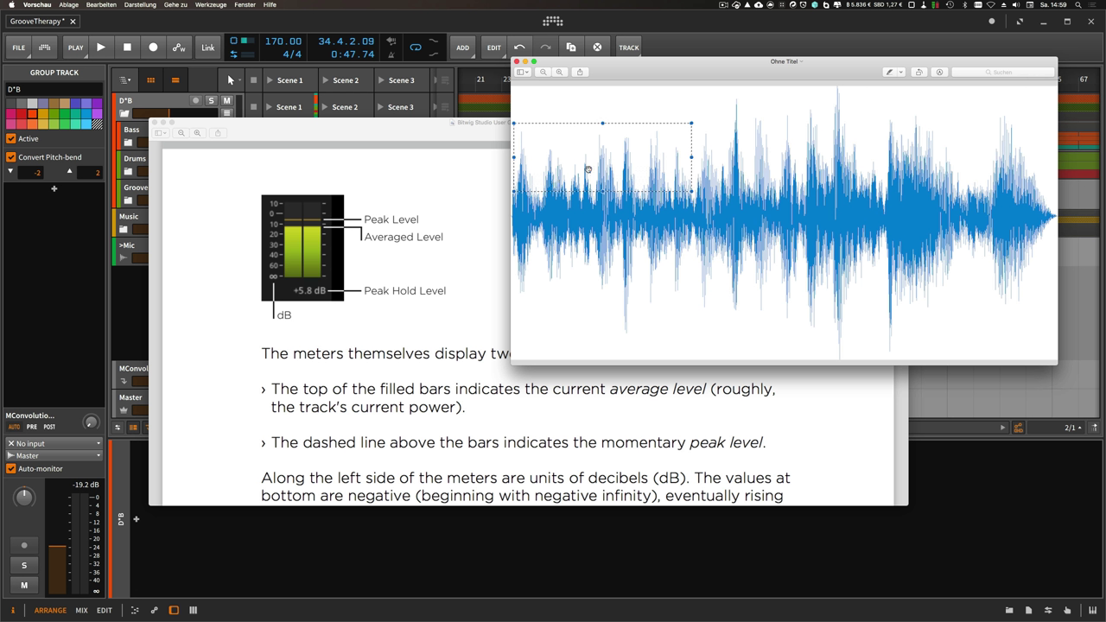
left_click_drag(598, 164, 604, 165)
left_click(753, 185)
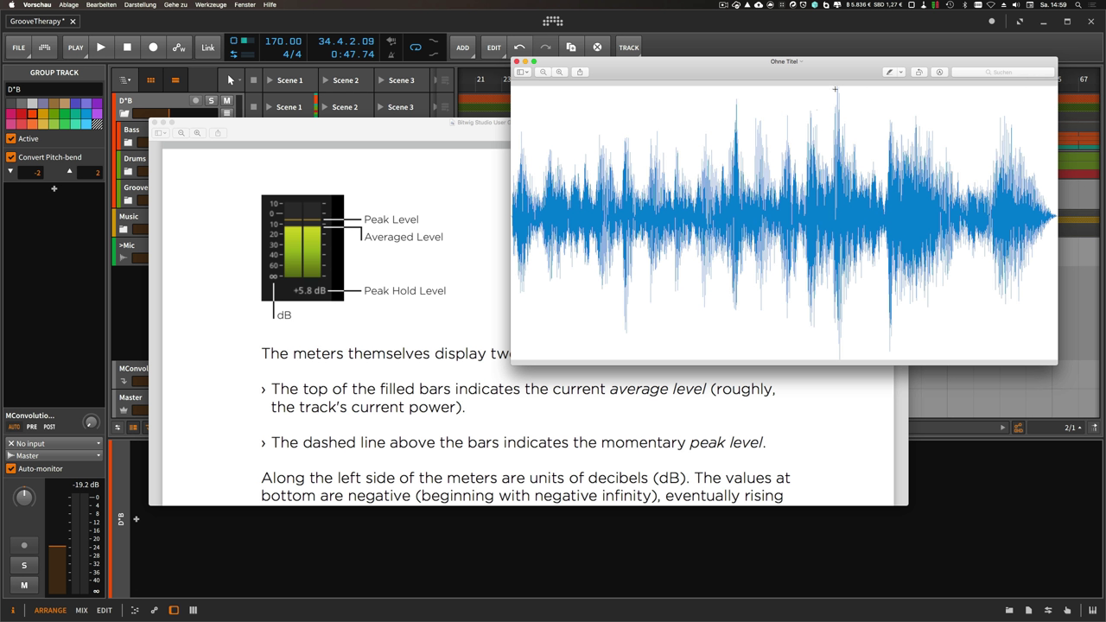
left_click_drag(837, 87, 851, 98)
left_click(803, 106)
Step: Return to the Bitwig project and select the Bass track
left_click(414, 21)
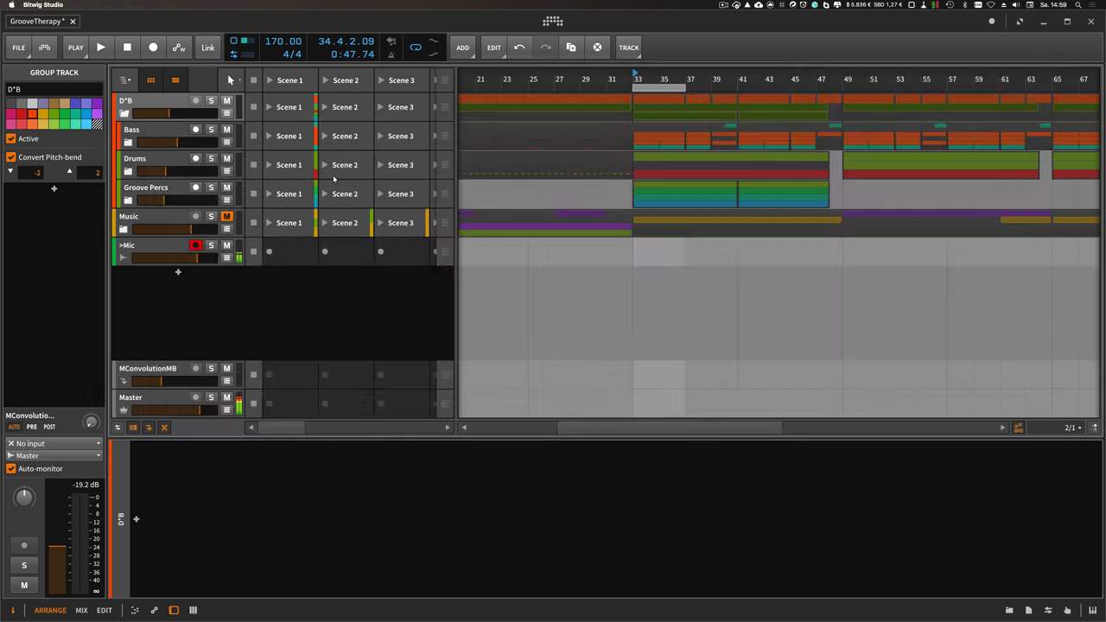
left_click(178, 136)
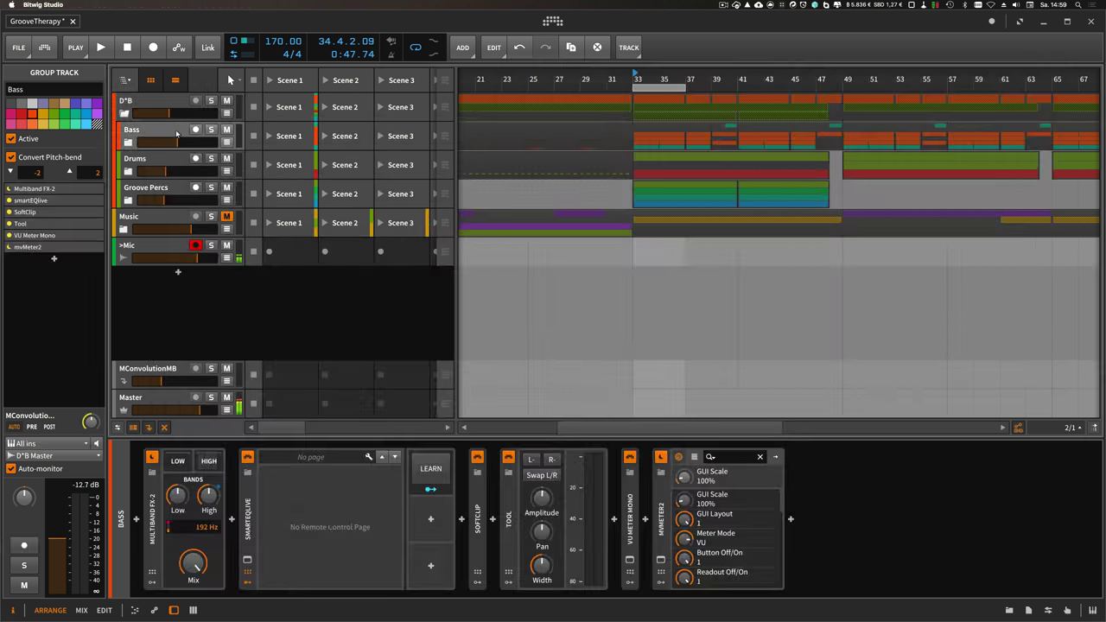
left_click(150, 155)
left_click(161, 130)
Step: Play the song, set the Bass volume to about +1 dB, then stop playback
key("space")
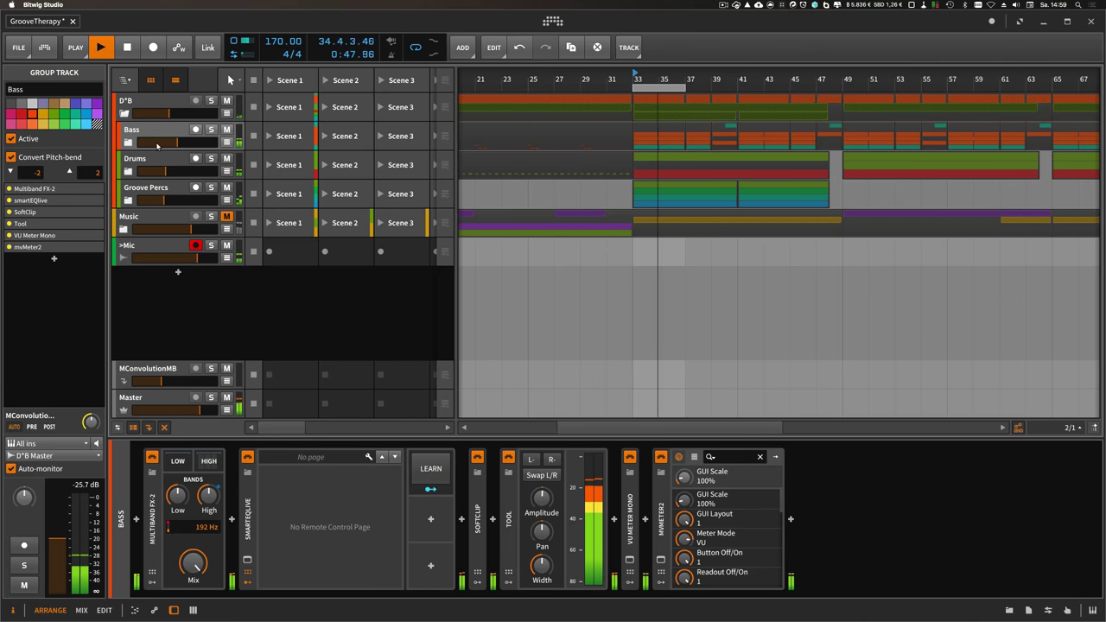
left_click_drag(176, 142, 180, 142)
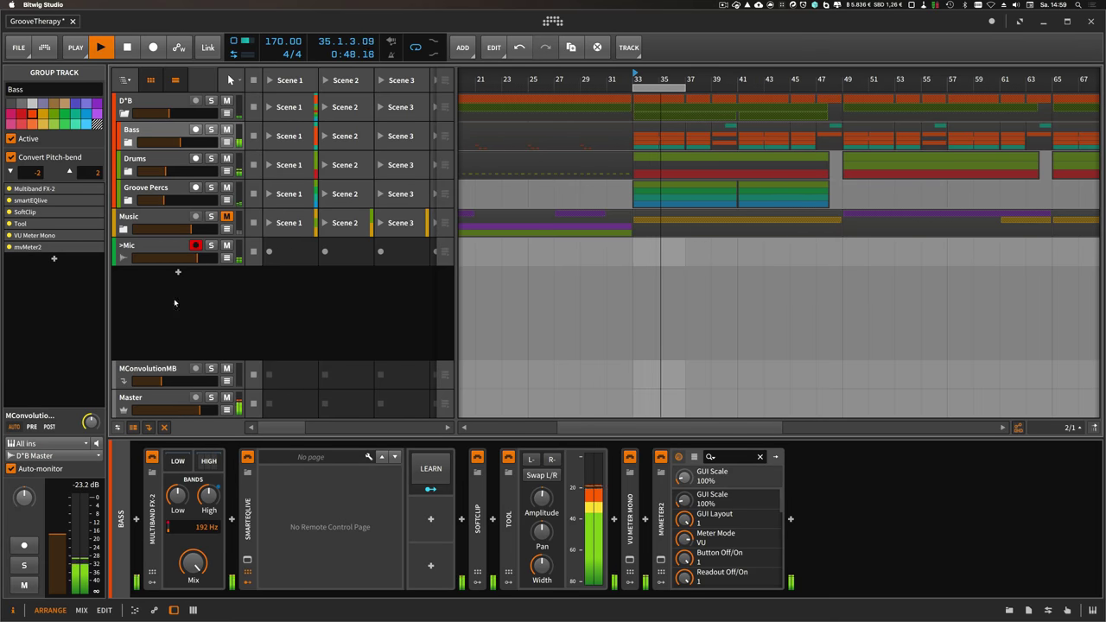
left_click_drag(180, 142, 204, 142)
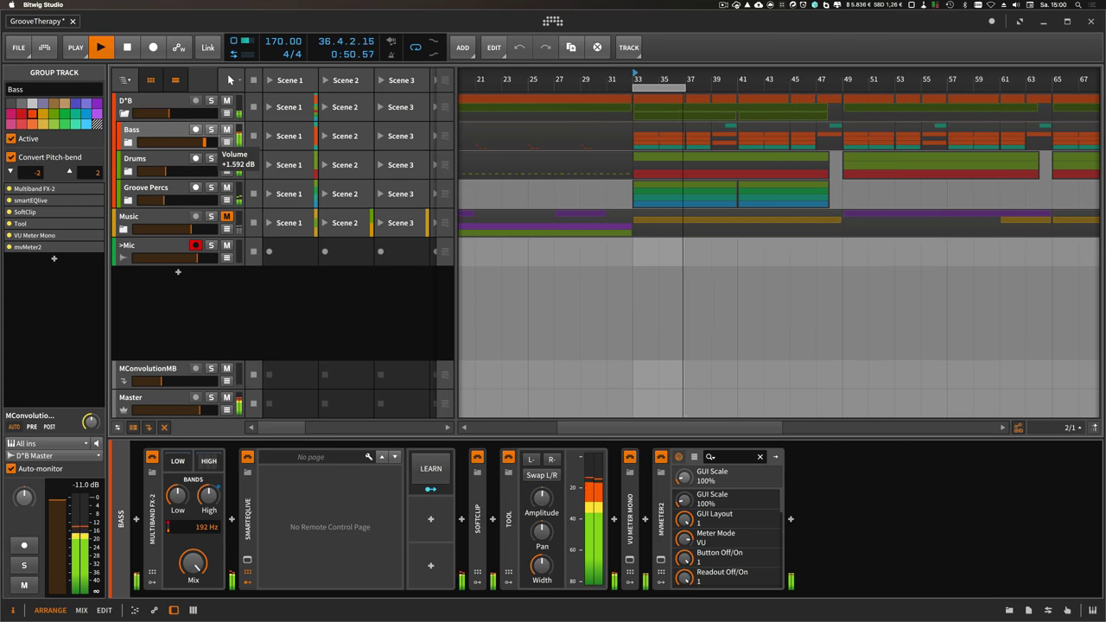
left_click_drag(205, 142, 202, 142)
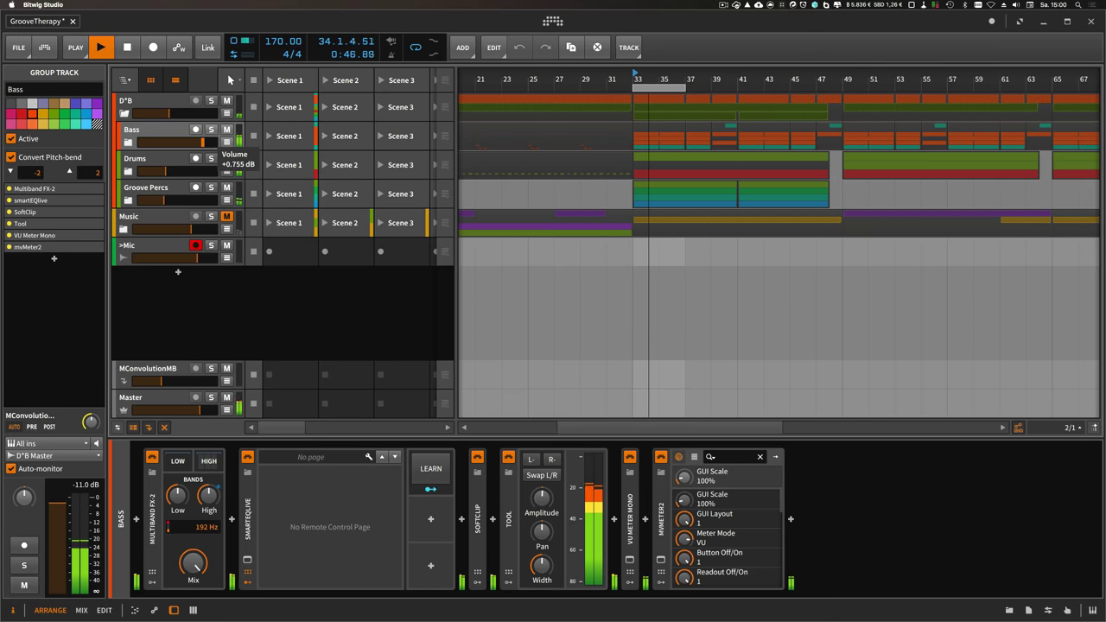
key("space")
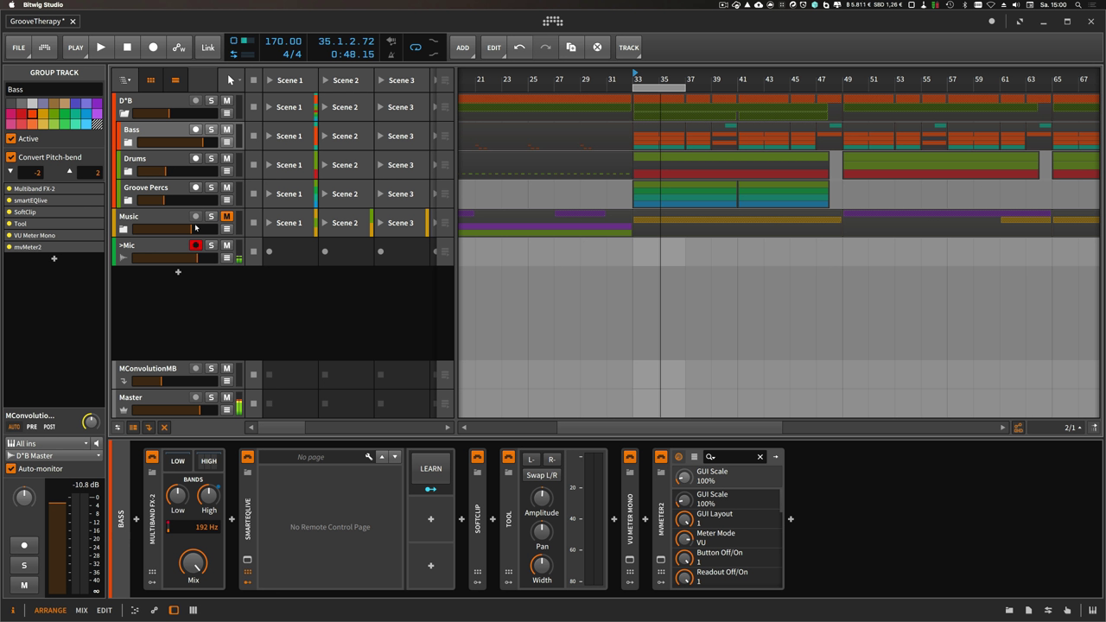
Step: Adjust the Drums volume toward -10.7 dB while playing, check Groove Percs, then reselect Drums
left_click(168, 161)
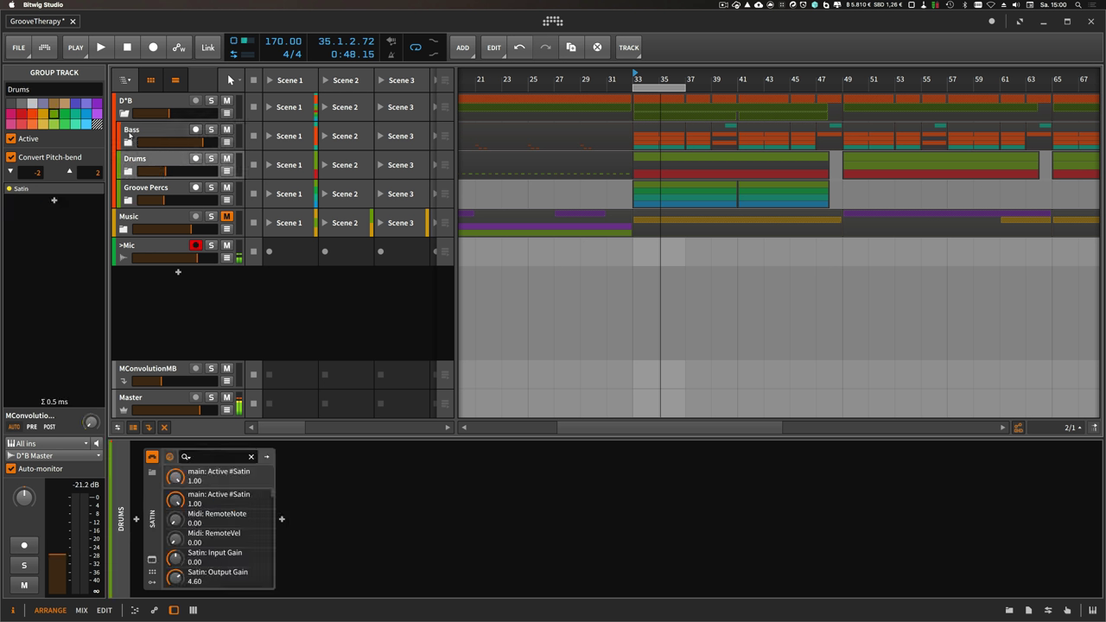
key("space")
left_click_drag(167, 172, 179, 171)
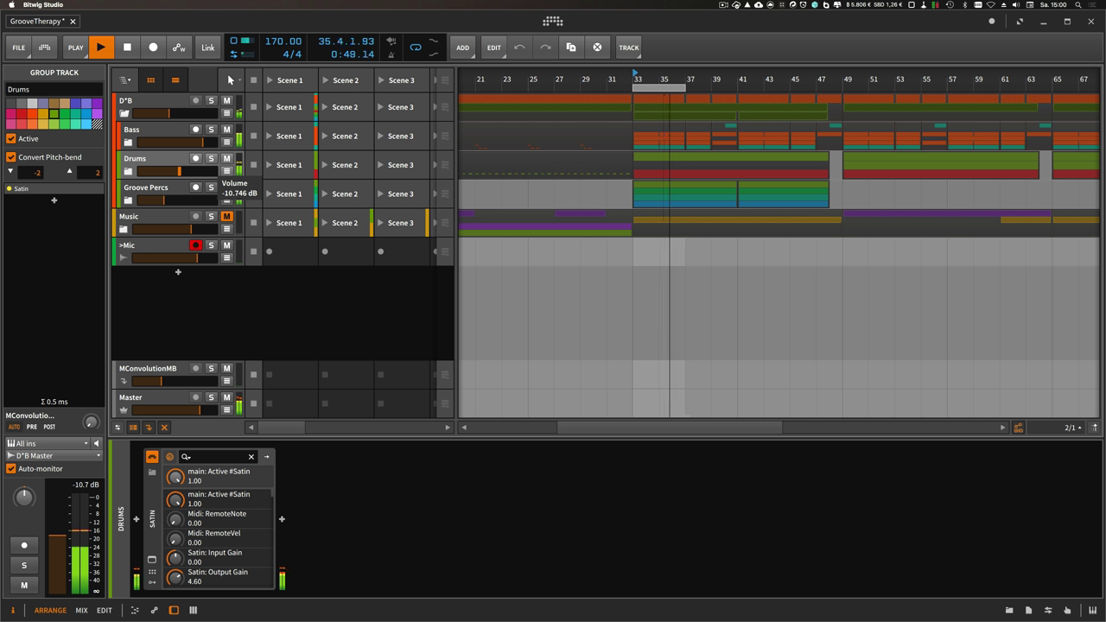
key("space")
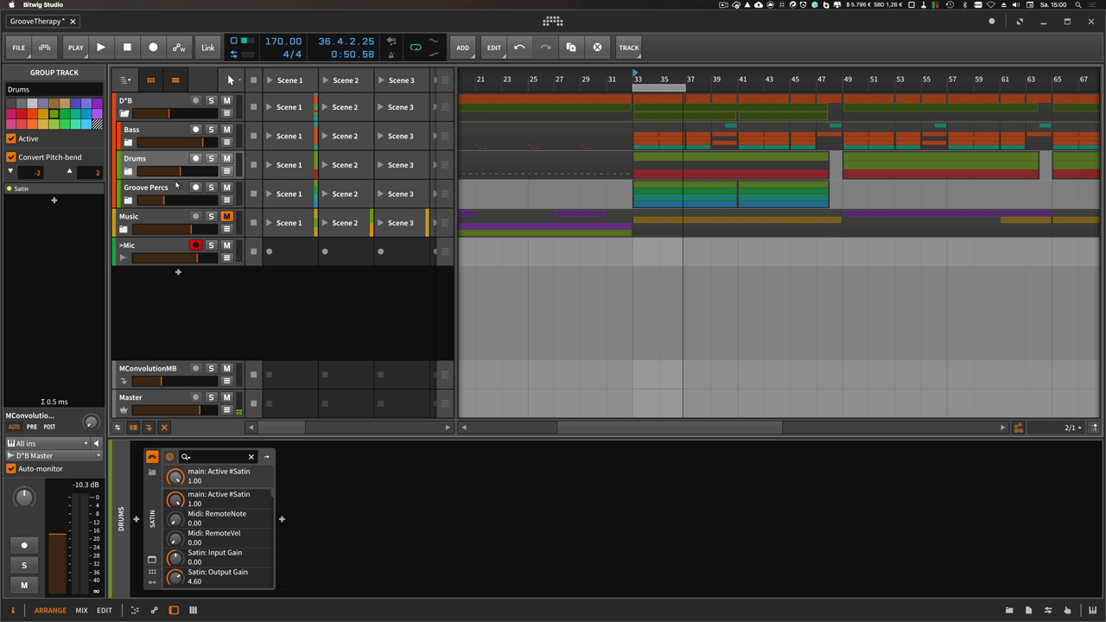
key("space")
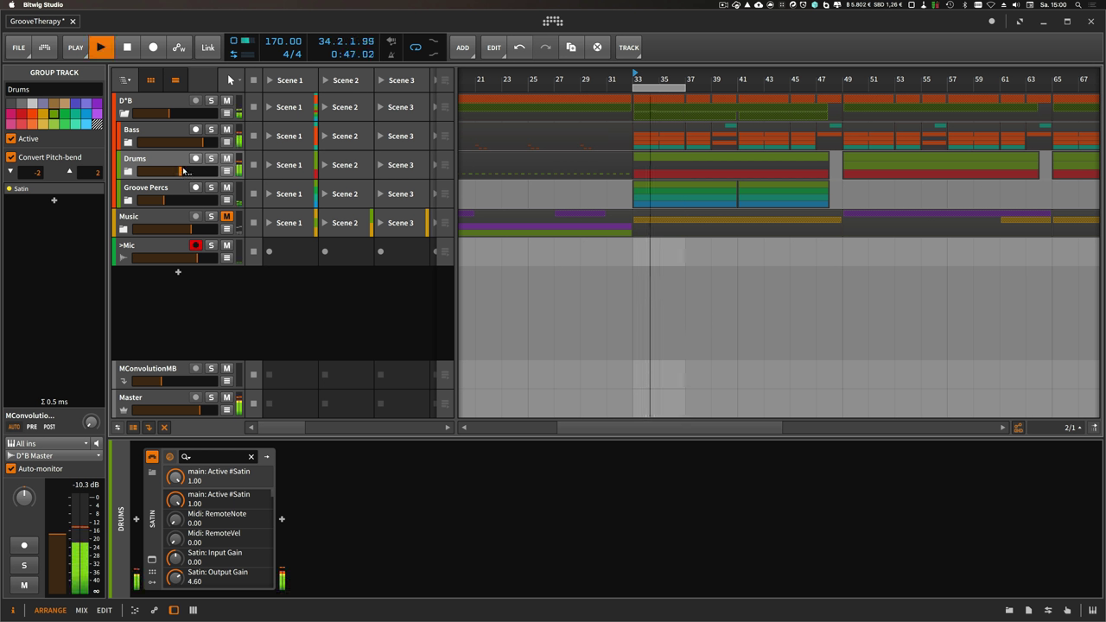
key("space")
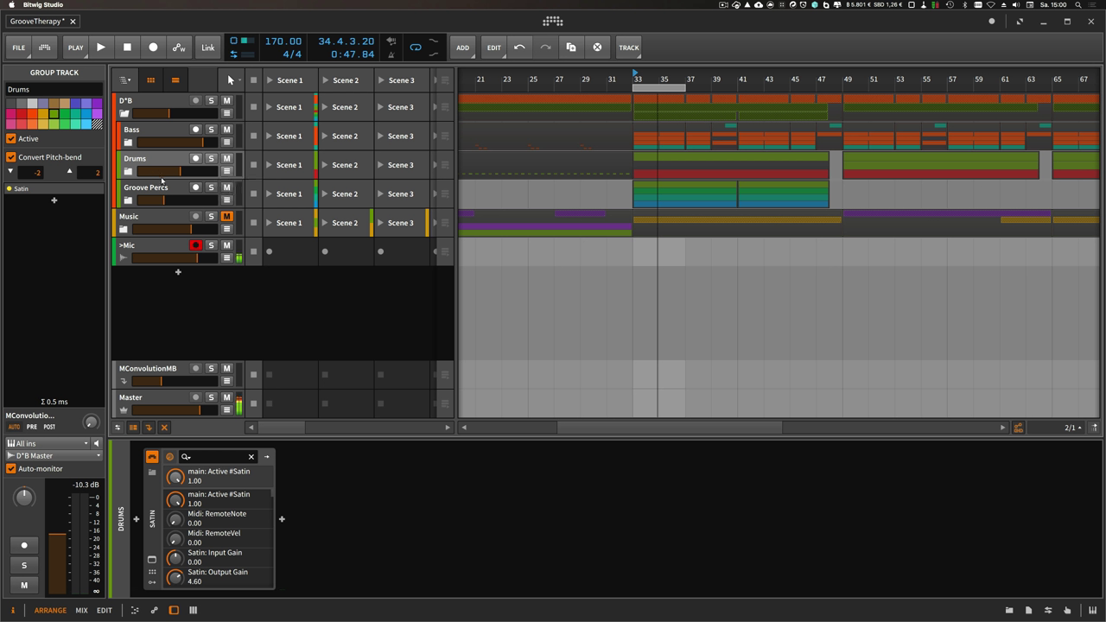
left_click(163, 194)
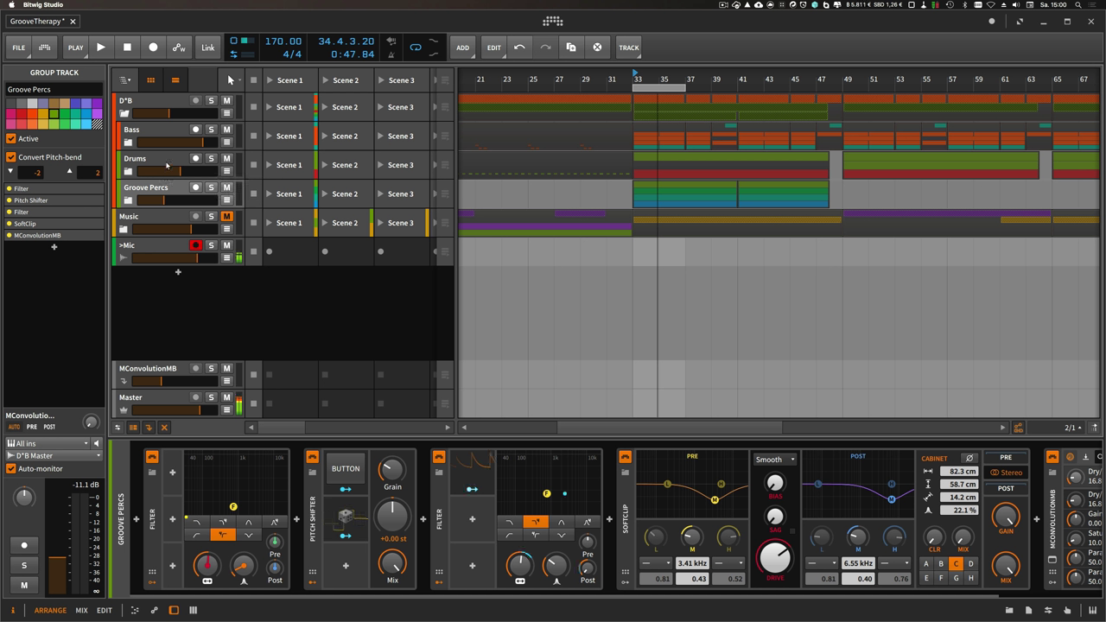
left_click(167, 164)
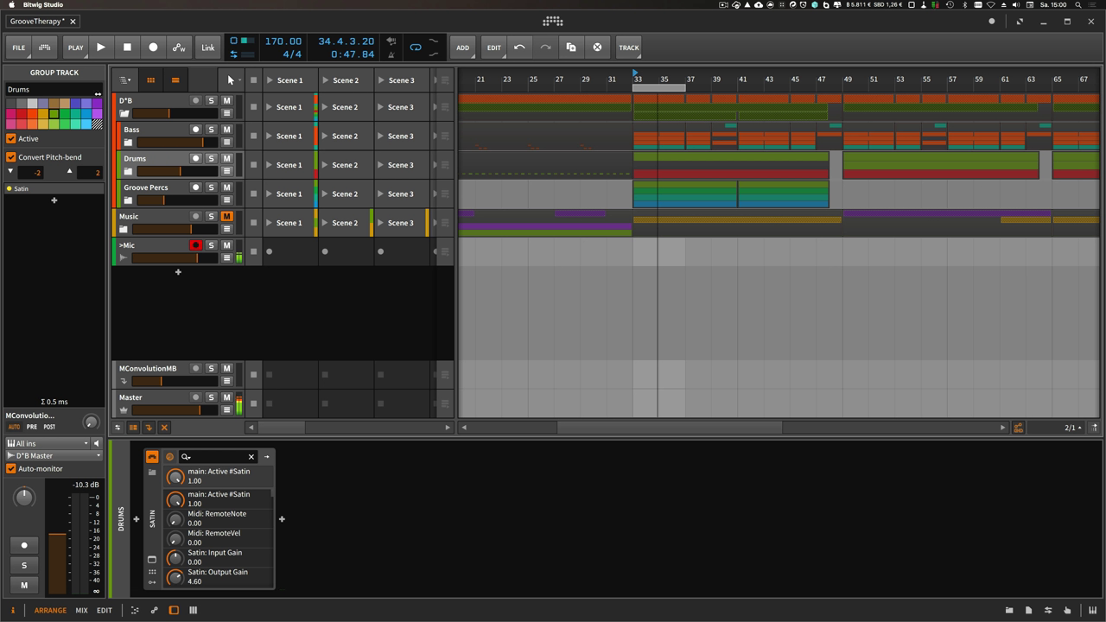
Step: Change the Meter mode in the Dashboard settings from Peak/RMS to K-20 RMS
key("ctrl+comma")
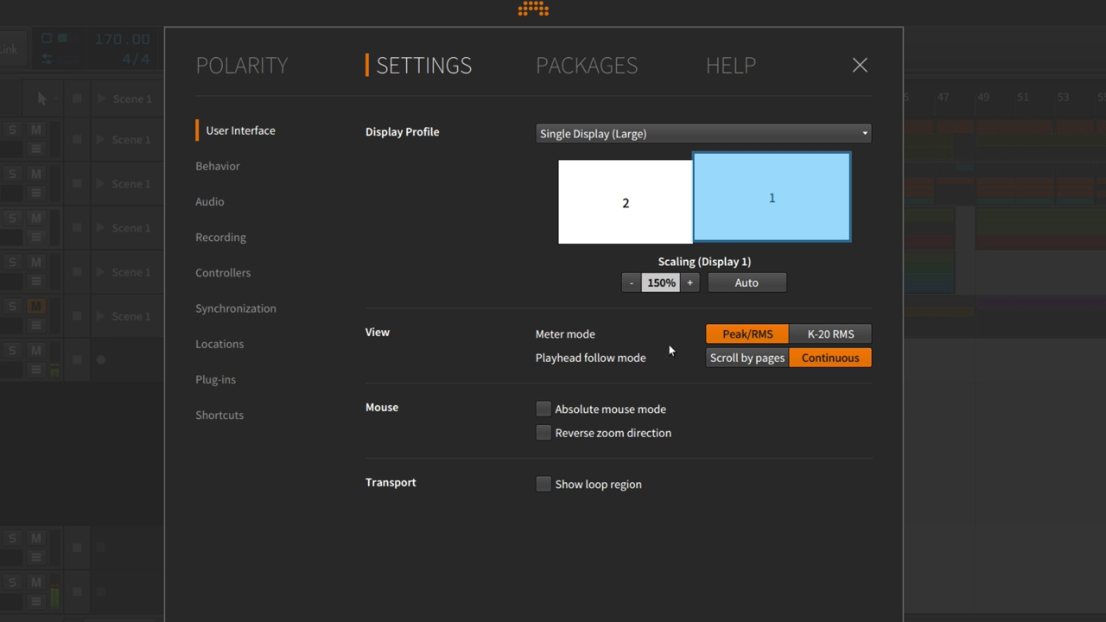
left_click(831, 339)
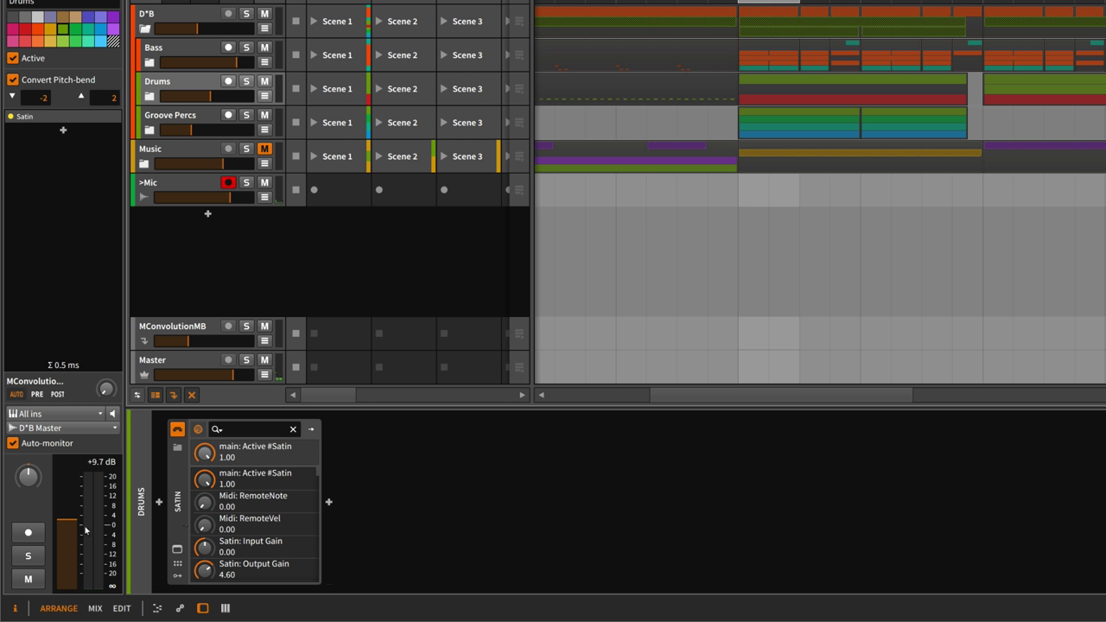
Step: Start playback and turn the Groove Percs volume down to around -12.3 dB
key("space")
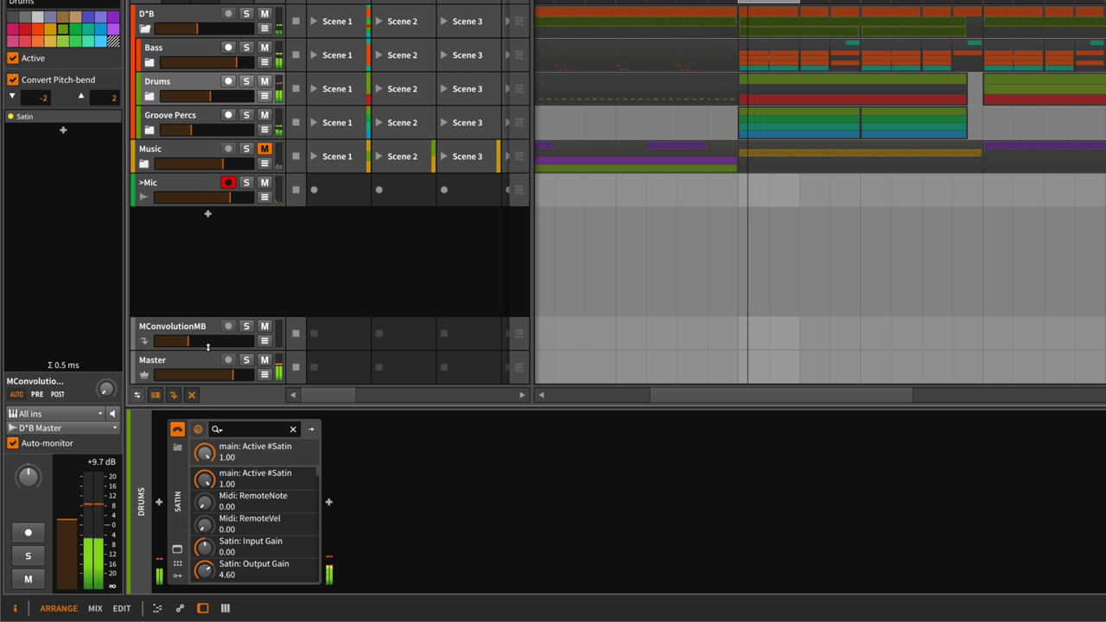
left_click(256, 117)
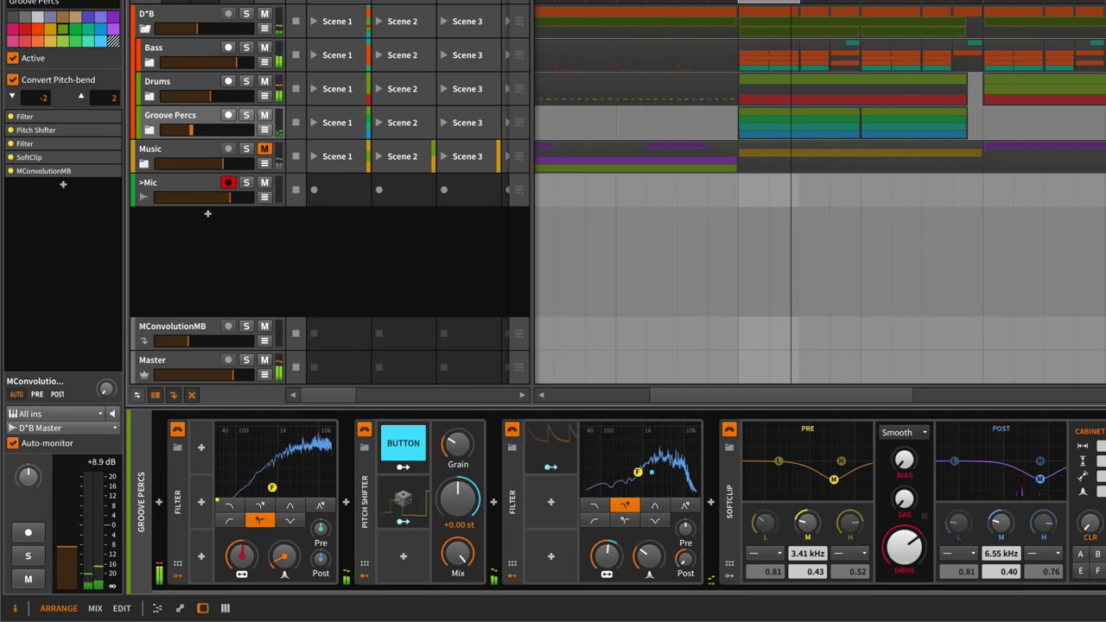
left_click_drag(191, 129, 203, 129)
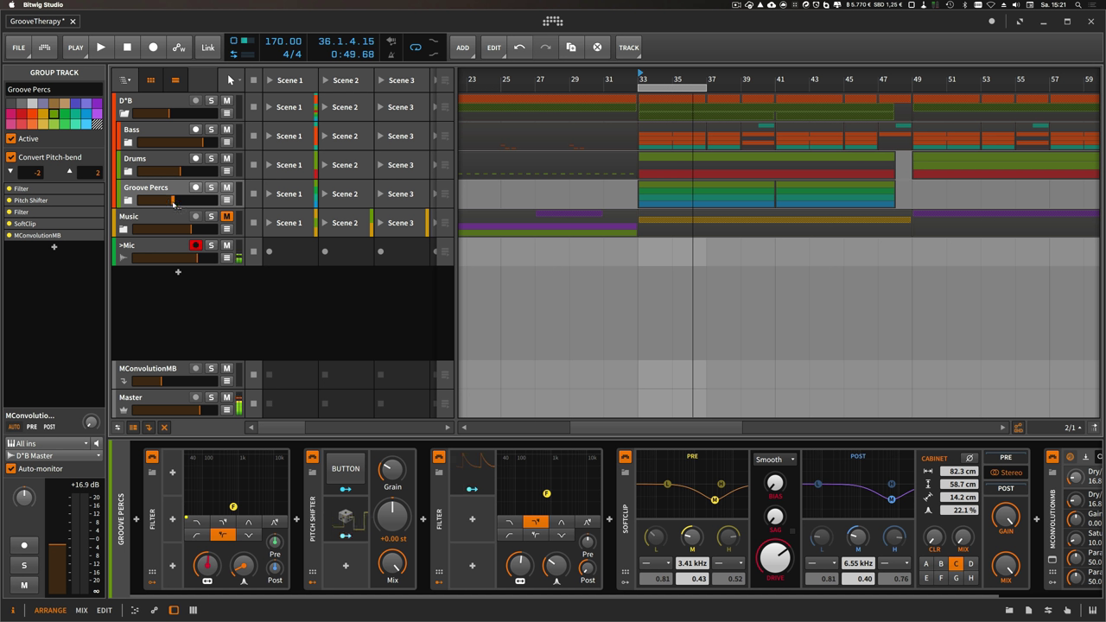
left_click_drag(173, 200, 165, 200)
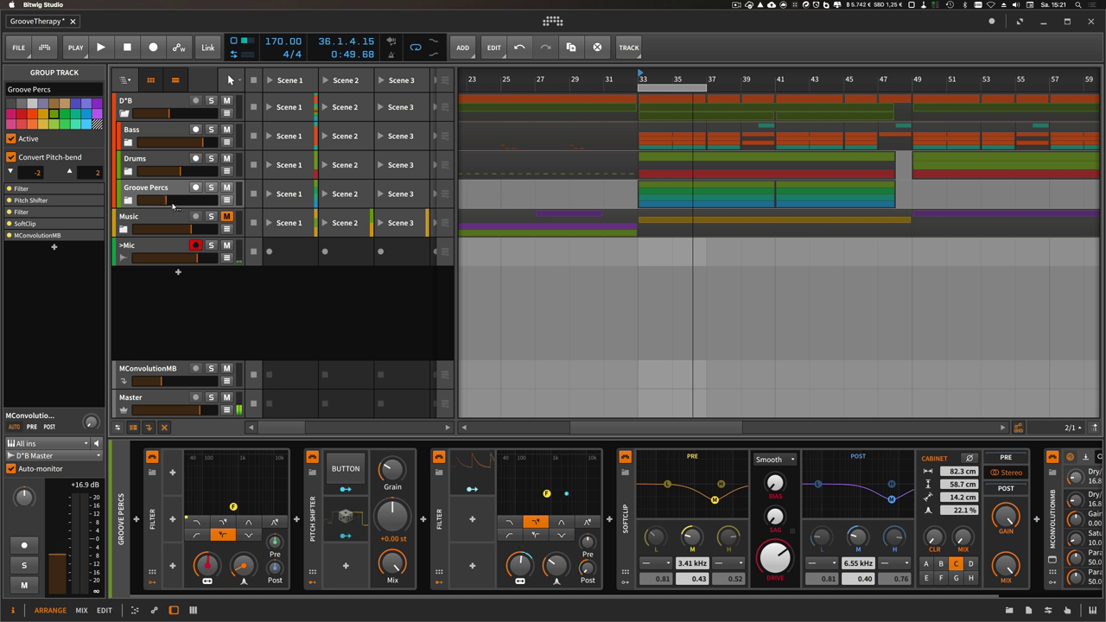
scroll(174, 207, "down", 1)
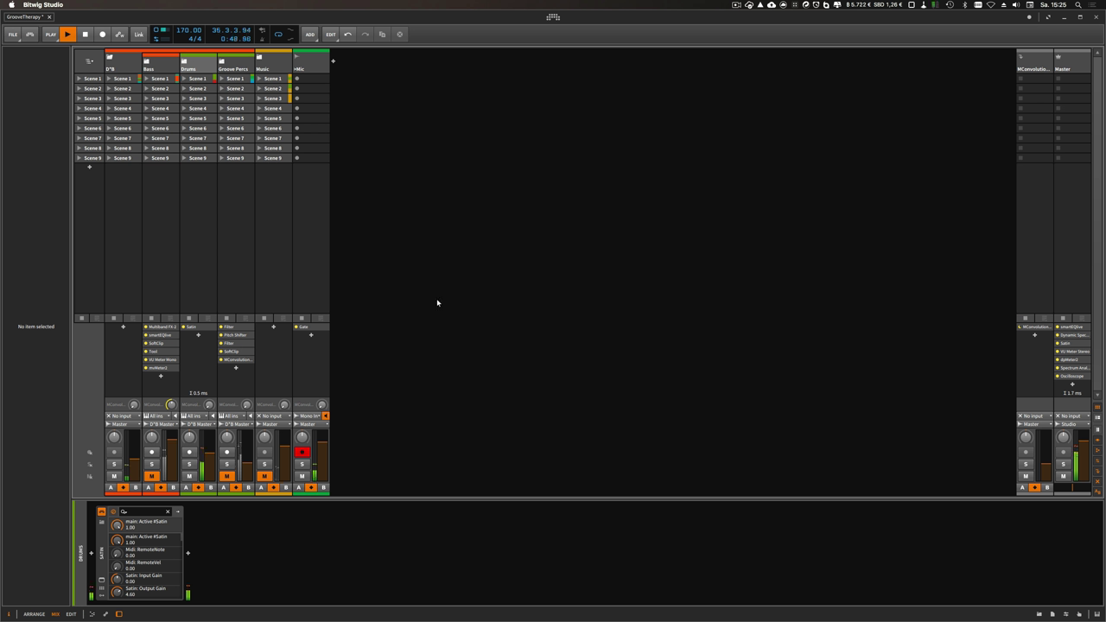
mouse_move(238, 453)
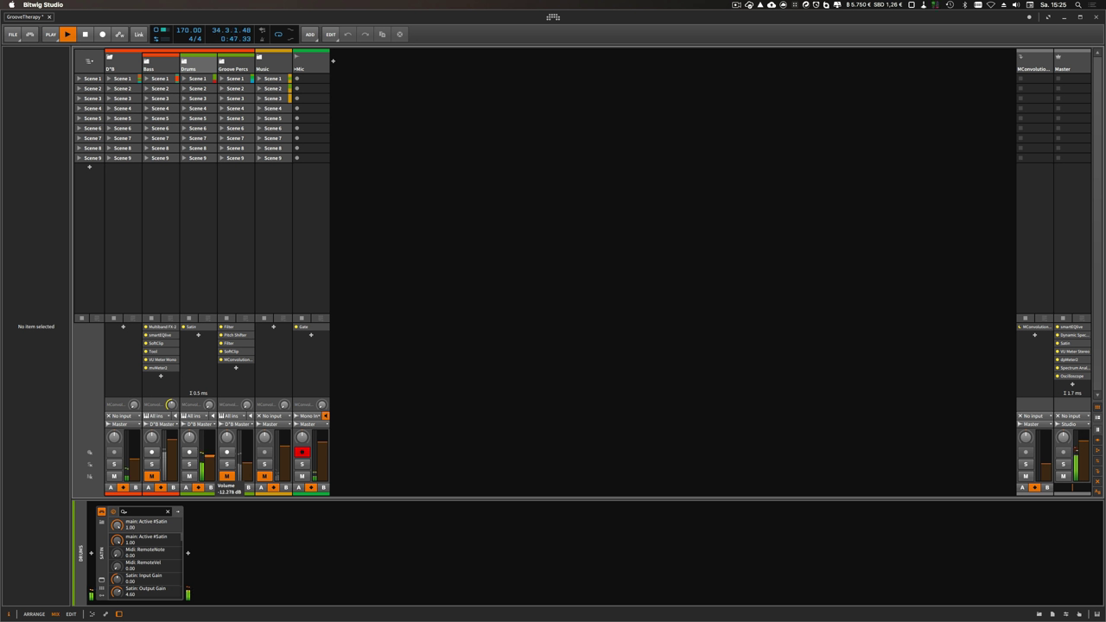
Step: Rebalance the mixer faders, raising Drums to about -20 dB and settling Groove Percs near -7 dB
left_click_drag(239, 458, 238, 467)
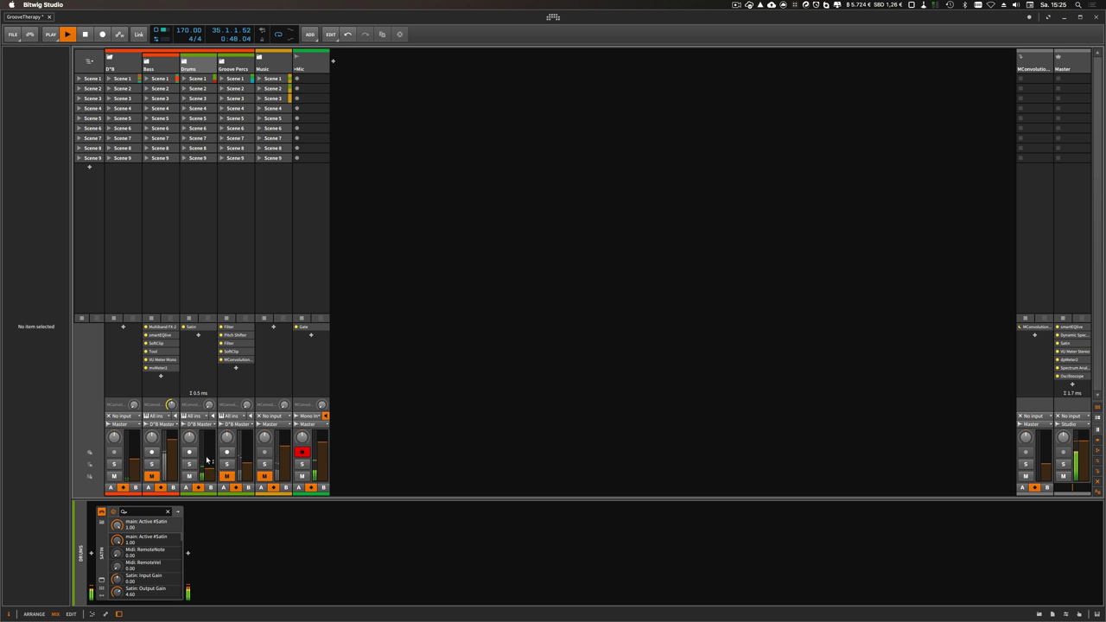
left_click_drag(208, 471, 238, 460)
left_click_drag(238, 461, 238, 464)
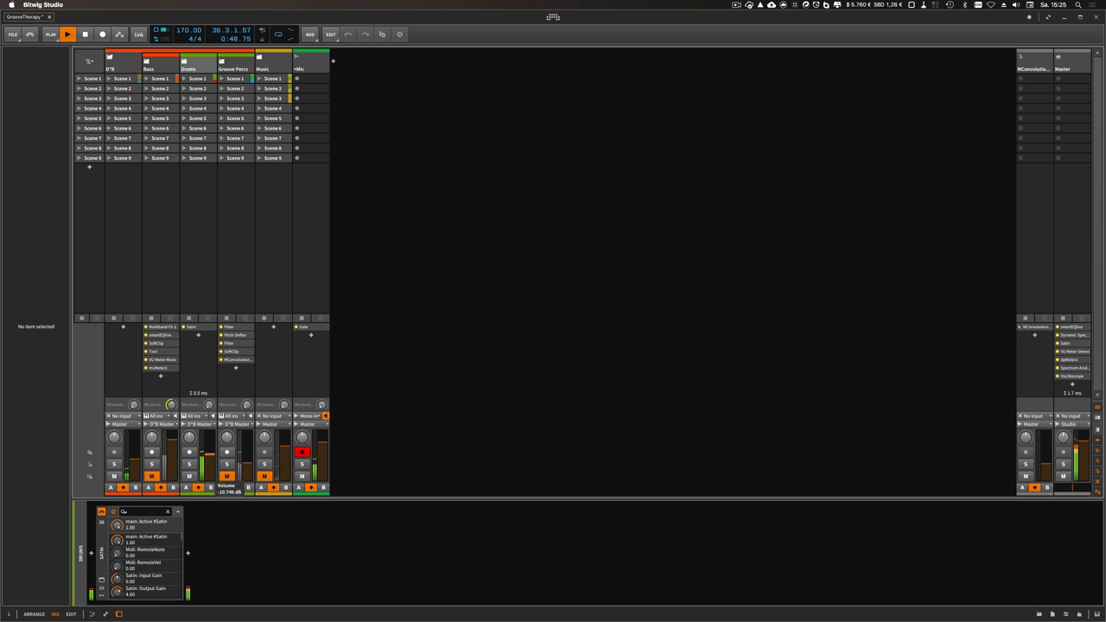
left_click_drag(237, 464, 238, 454)
left_click_drag(238, 455, 238, 459)
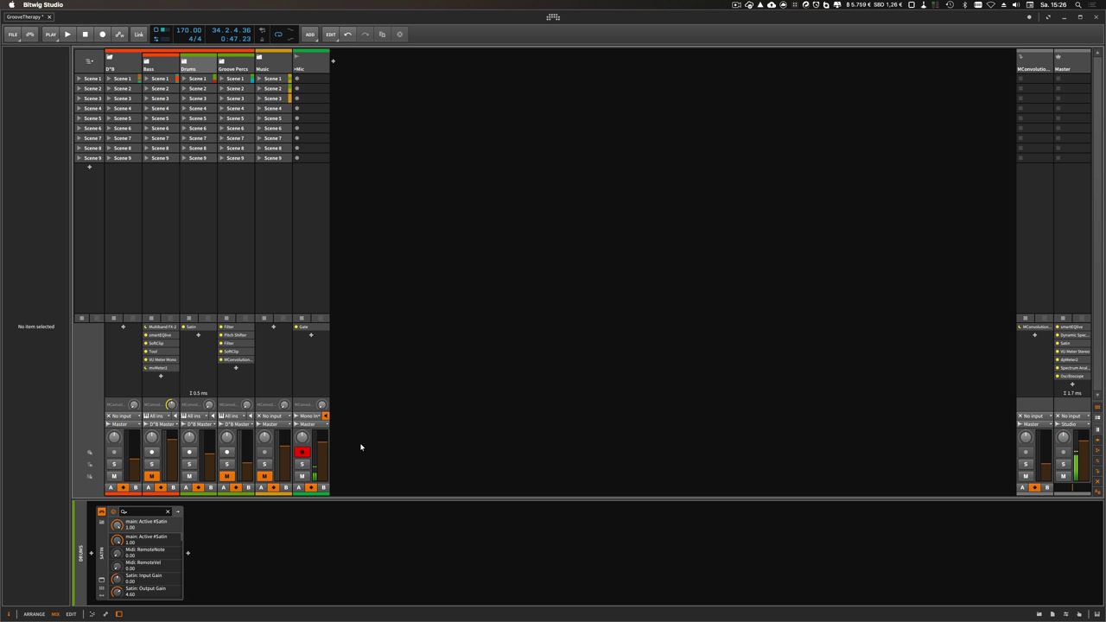
Step: Show meters above the mixer channels, return to the arrangement with Alt+1, and start playback
key("alt+m")
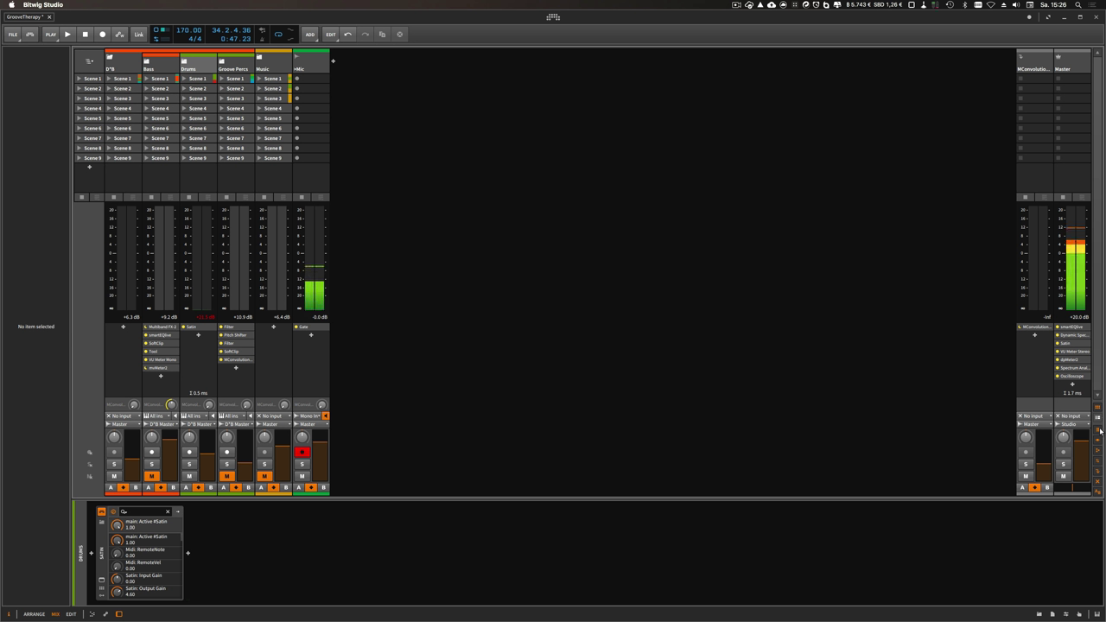
key("alt+1")
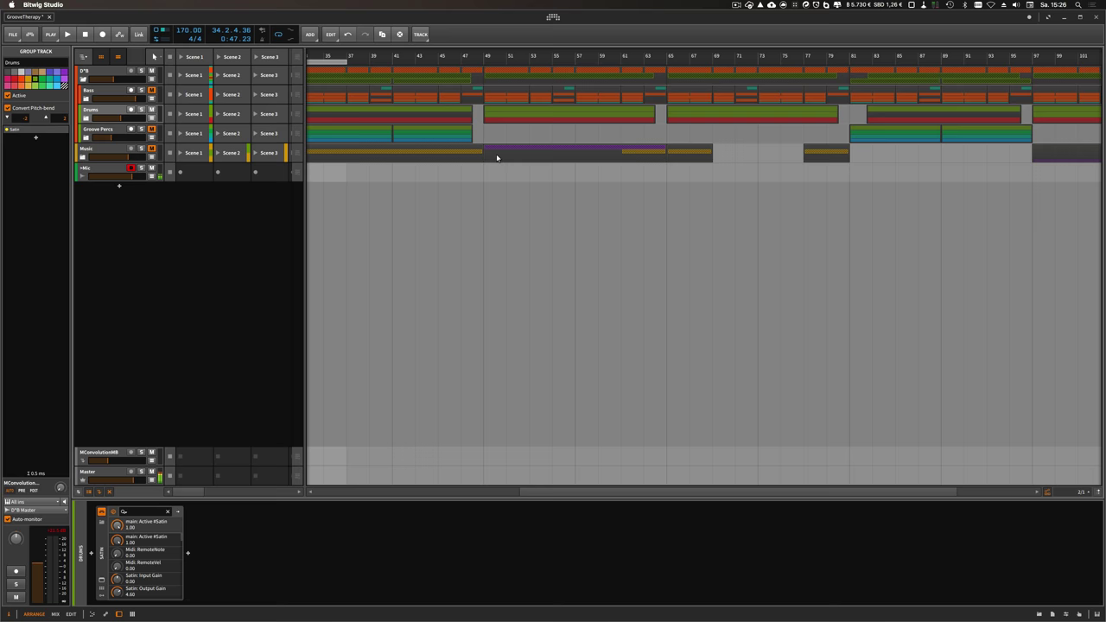
key("space")
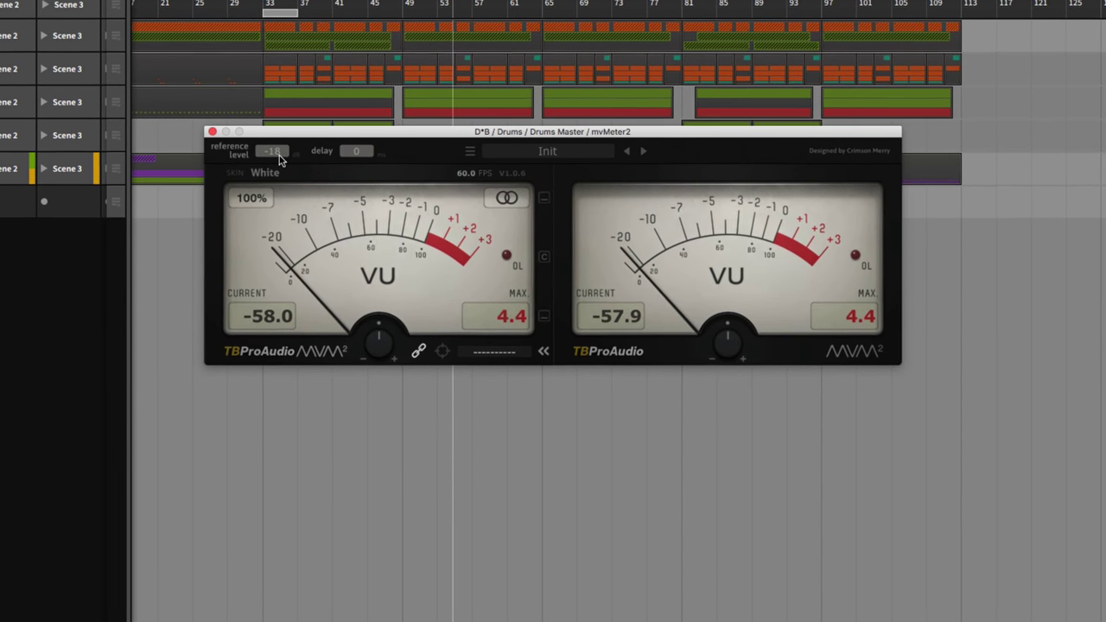
Step: Set mvMeter2's reference level to -20 and select the Drums group to show its chain
scroll(278, 153, "up", 1)
scroll(275, 153, "up", 1)
scroll(270, 152, "up", 2)
scroll(270, 155, "down", 6)
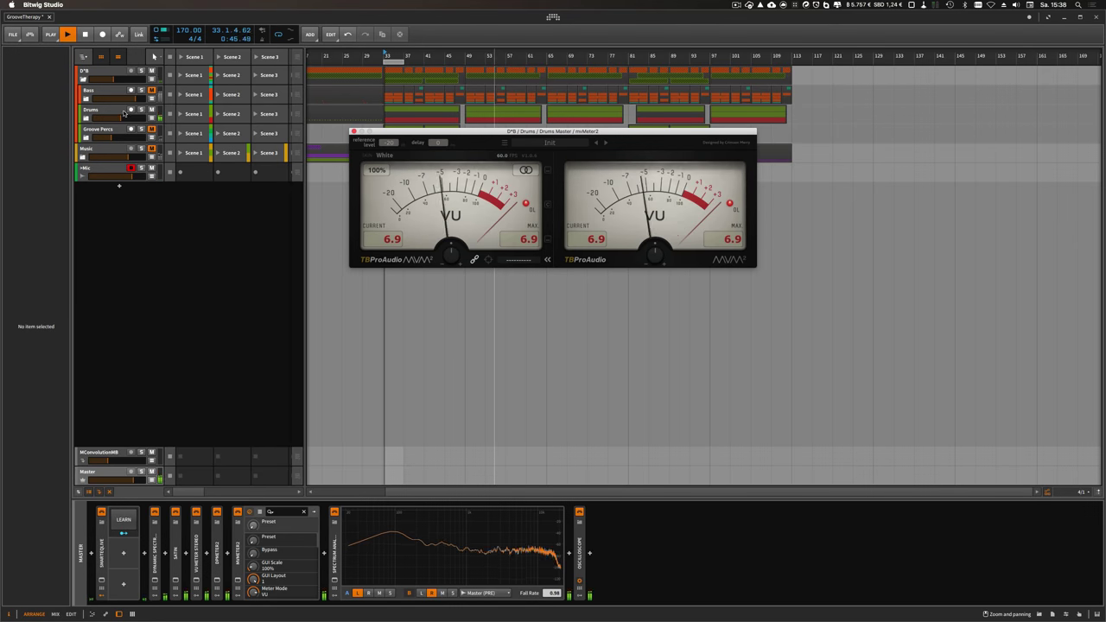
left_click(123, 113)
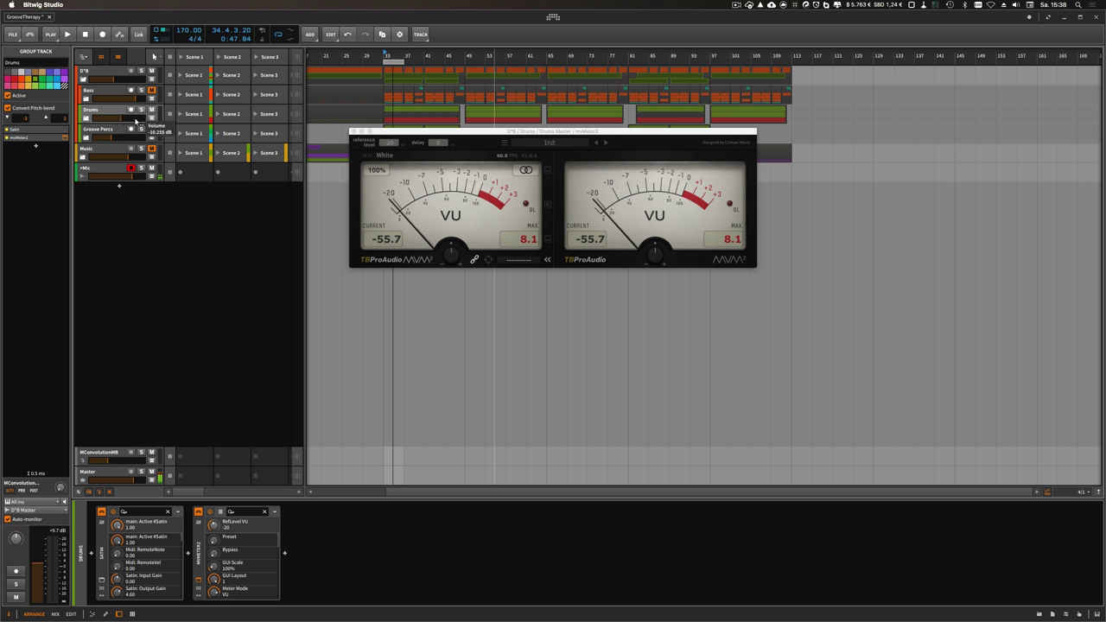
Step: Insert MUtility into the Drums chain from the device browser, then delete it
left_click(190, 556)
type("tool")
scroll(607, 438, "down", 2)
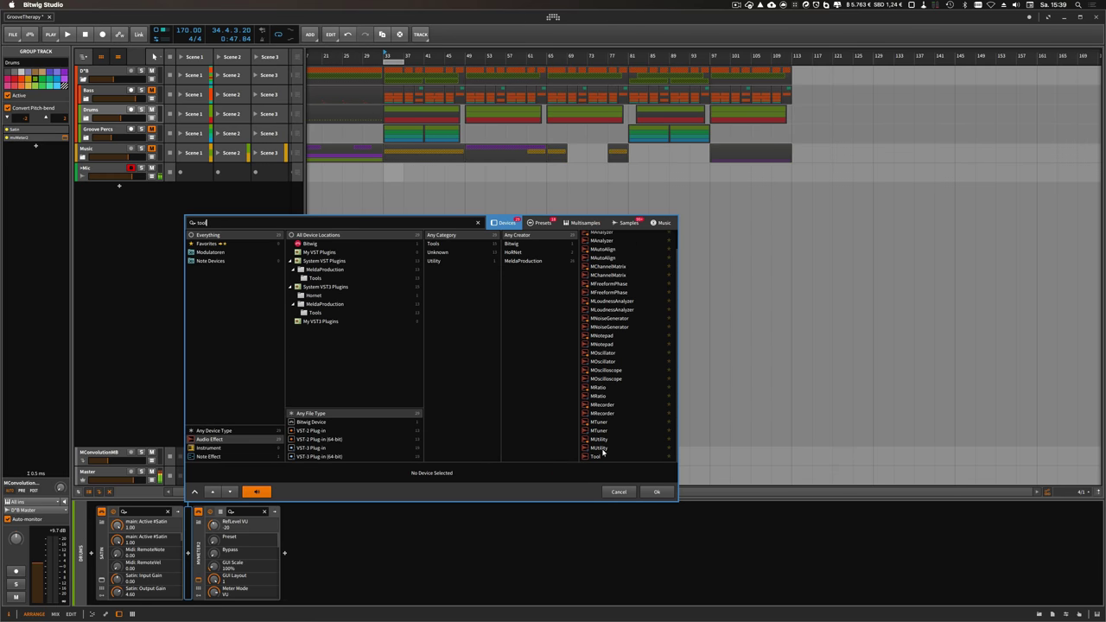
double_click(601, 448)
left_click(198, 560)
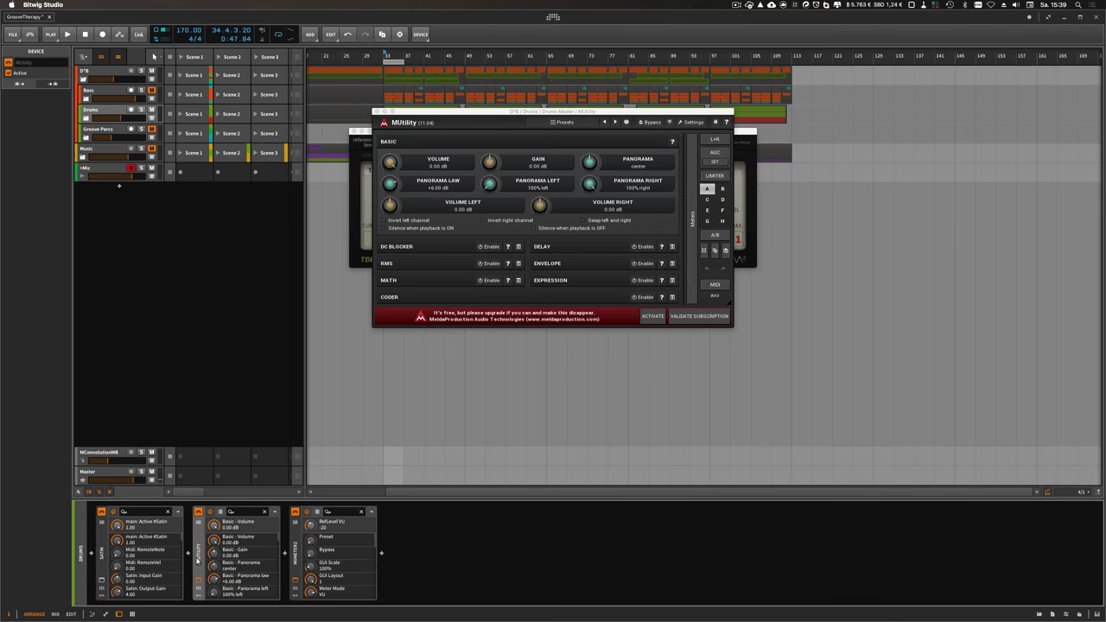
key("Delete")
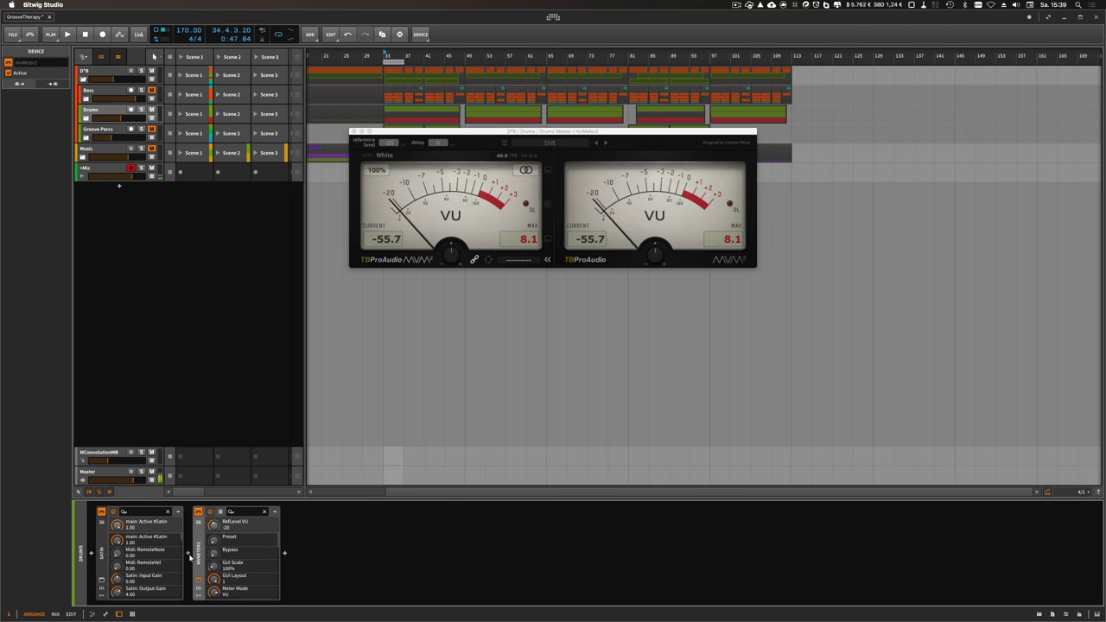
Step: Insert the Tool device into the Drums chain, then delete it, leaving Satin
left_click(188, 558)
type("tool")
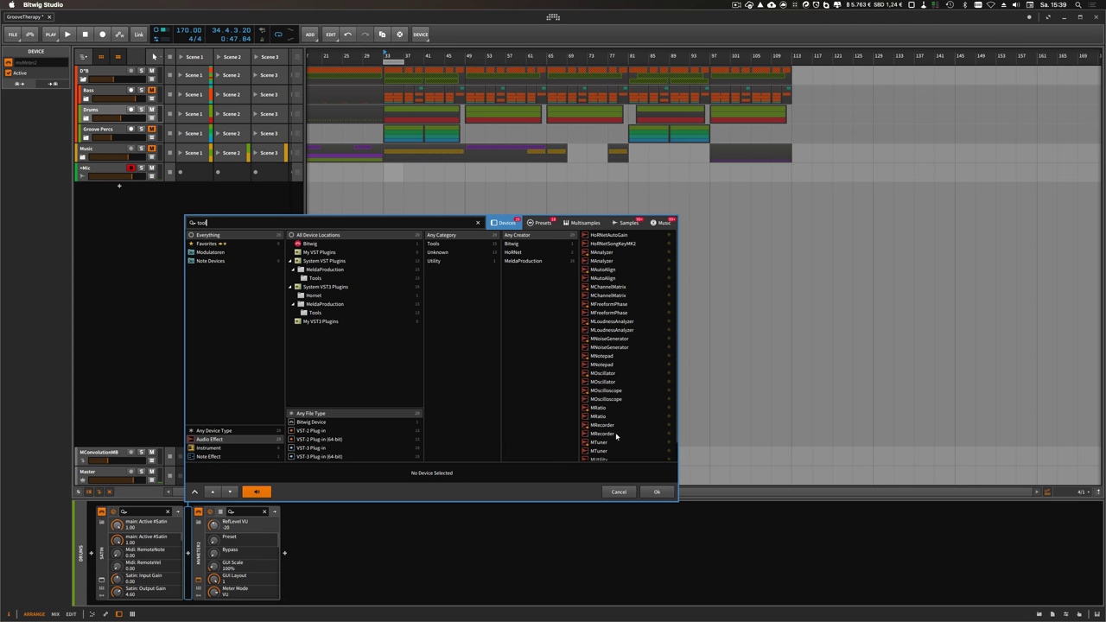
double_click(595, 457)
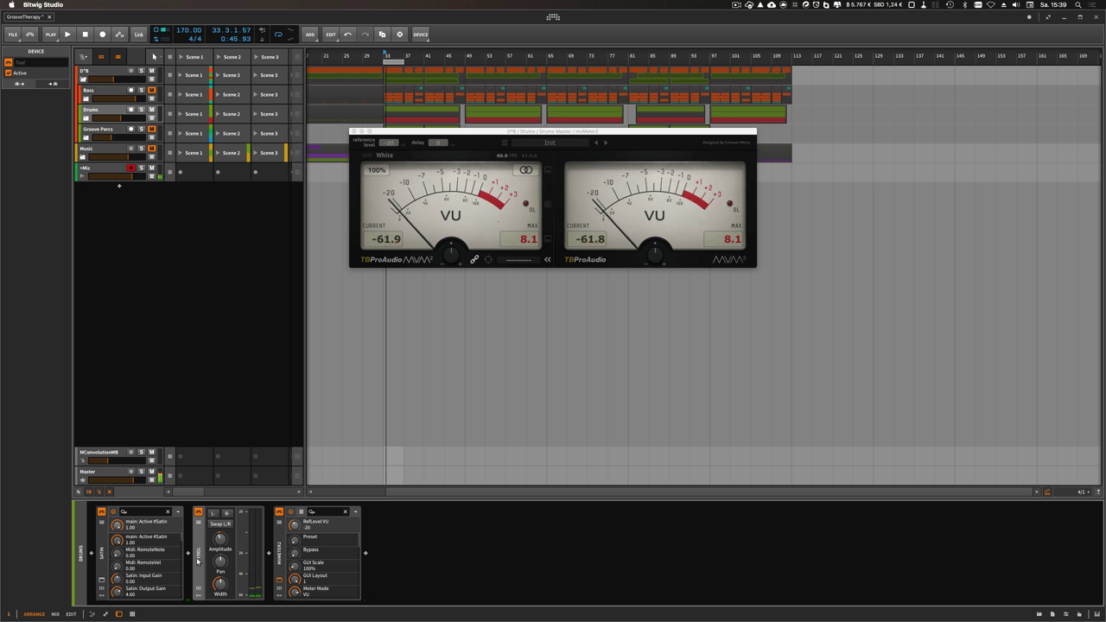
key("Delete")
key("Delete")
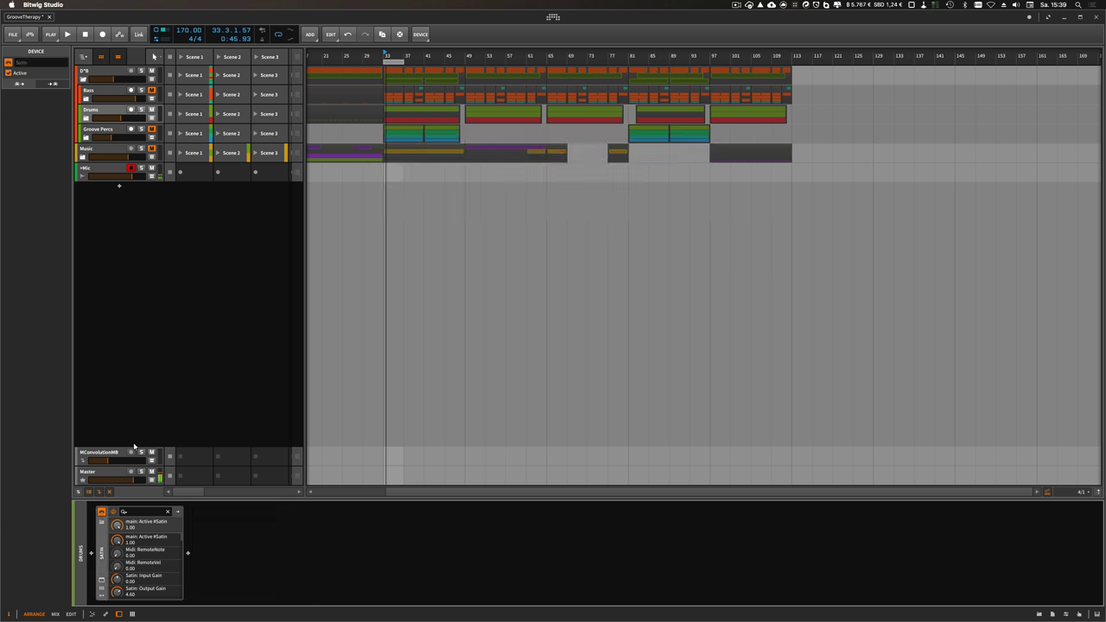
Step: Select the Master track and open its dpMeter2 plugin window
left_click(121, 473)
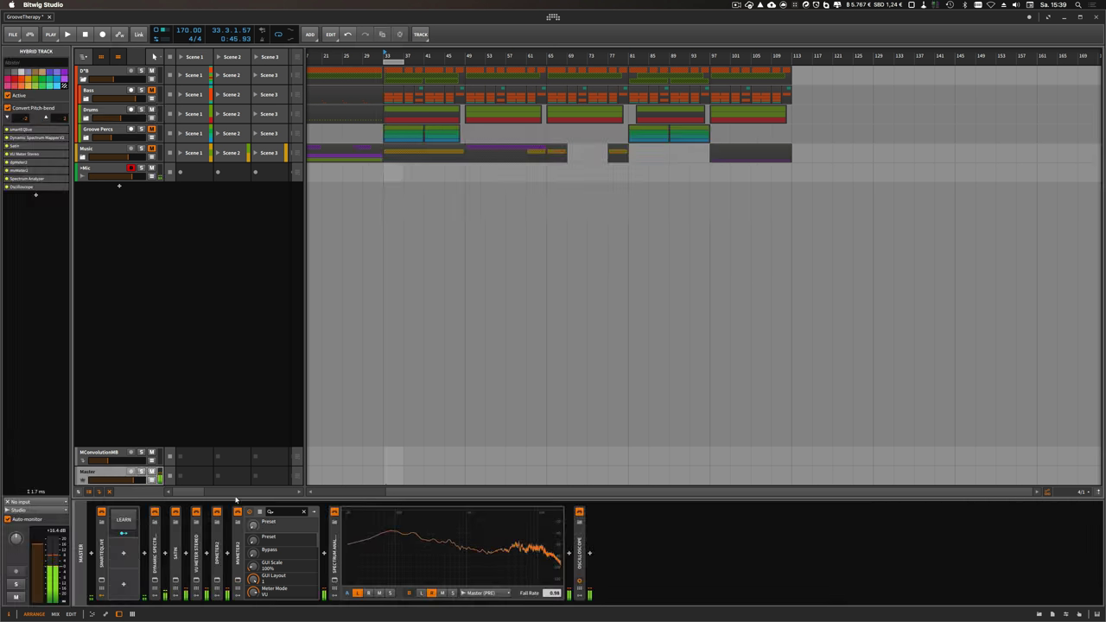
left_click(237, 579)
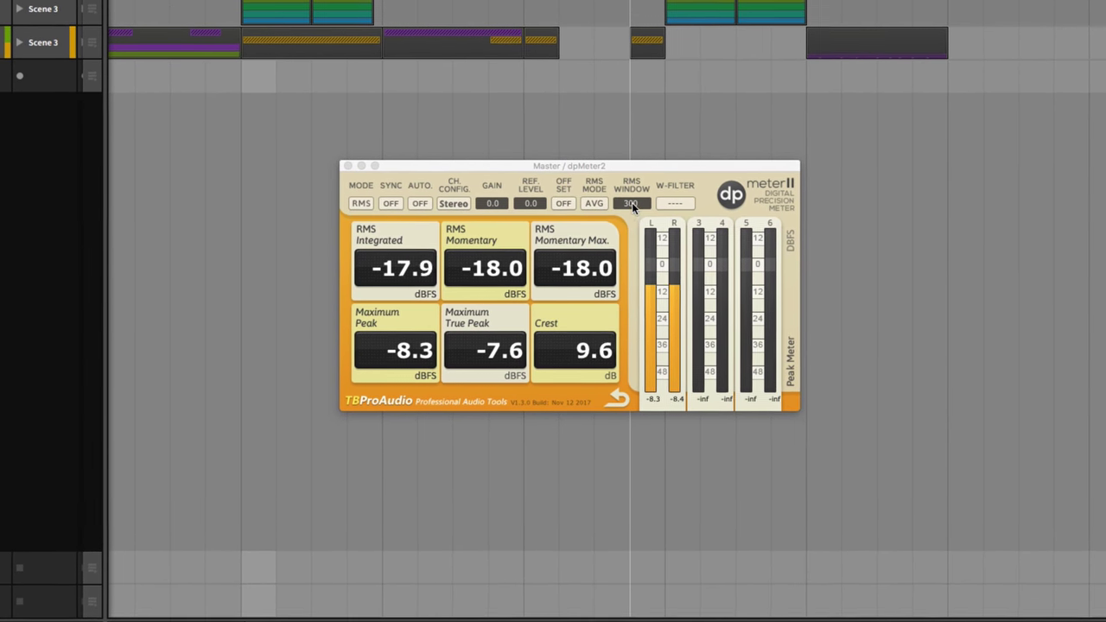
mouse_move(632, 202)
left_mouse_down()
mouse_move(643, 208)
mouse_move(644, 197)
left_mouse_up()
double_click(644, 197)
type("300")
key("Return")
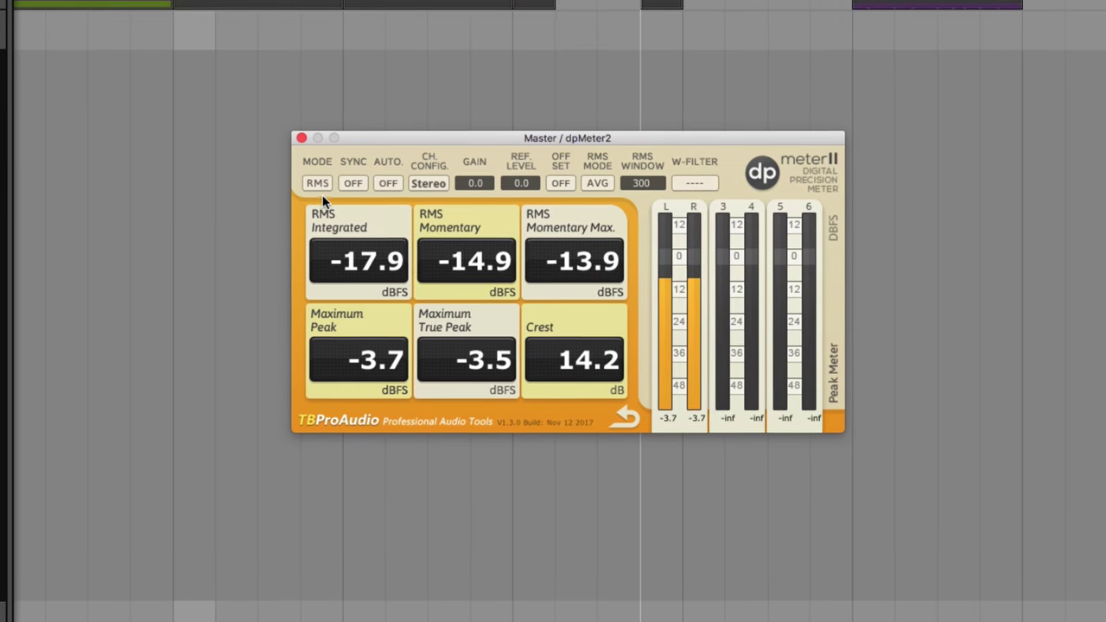
left_click(320, 185)
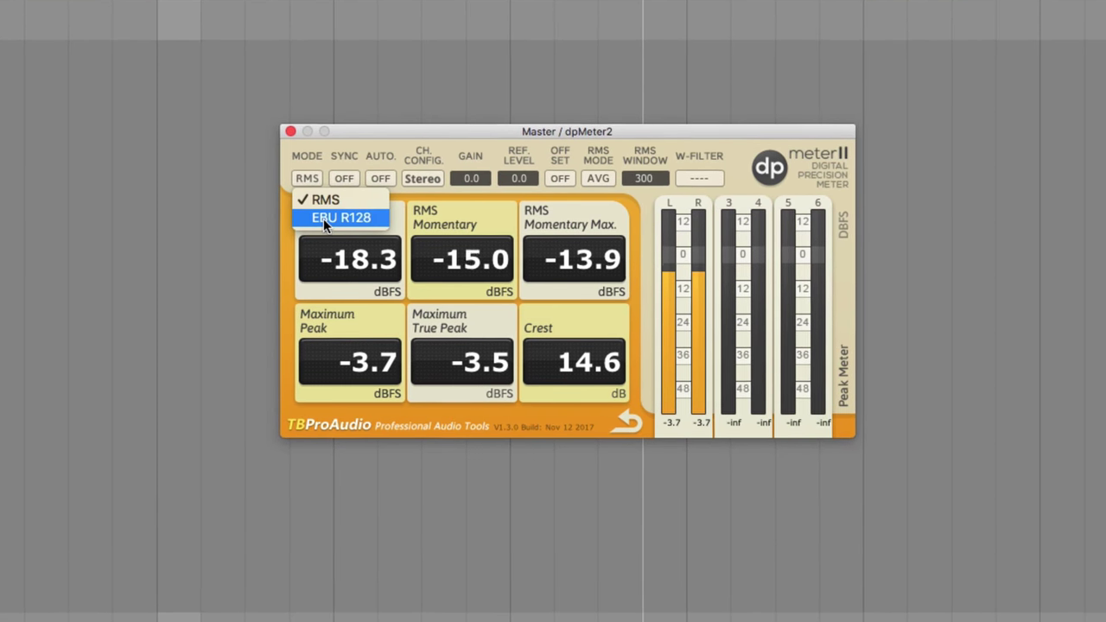
left_click(327, 220)
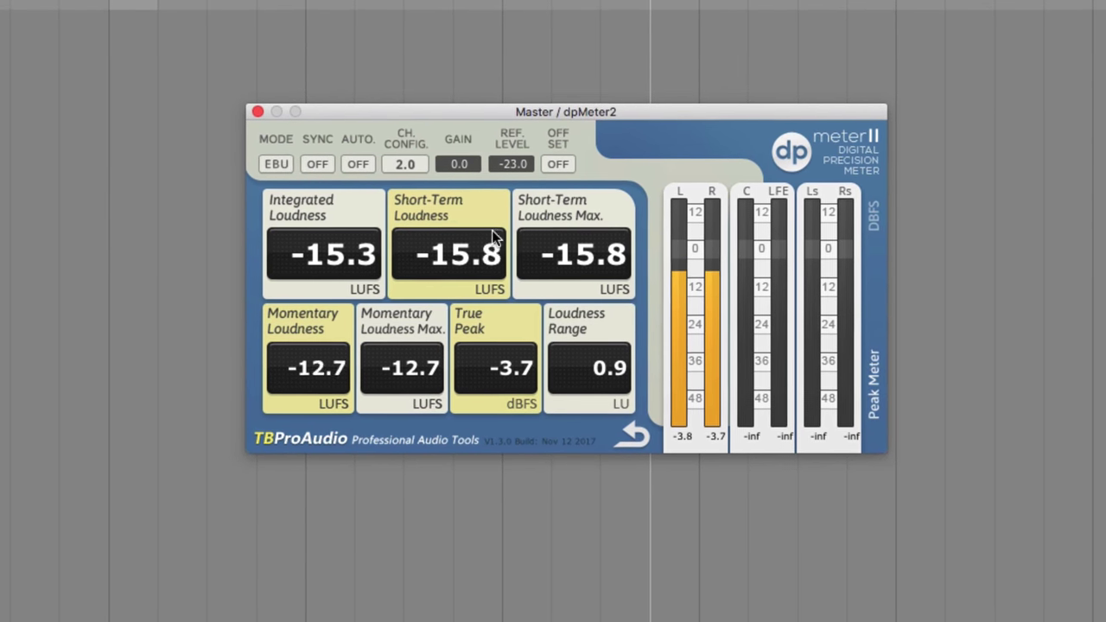
left_click(278, 164)
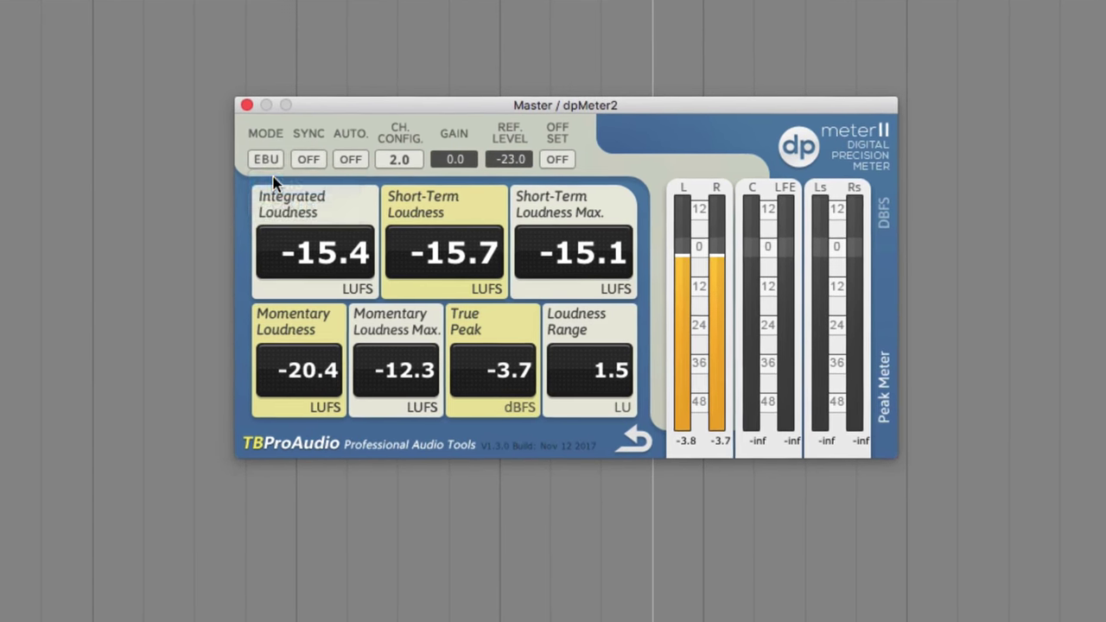
left_click(279, 185)
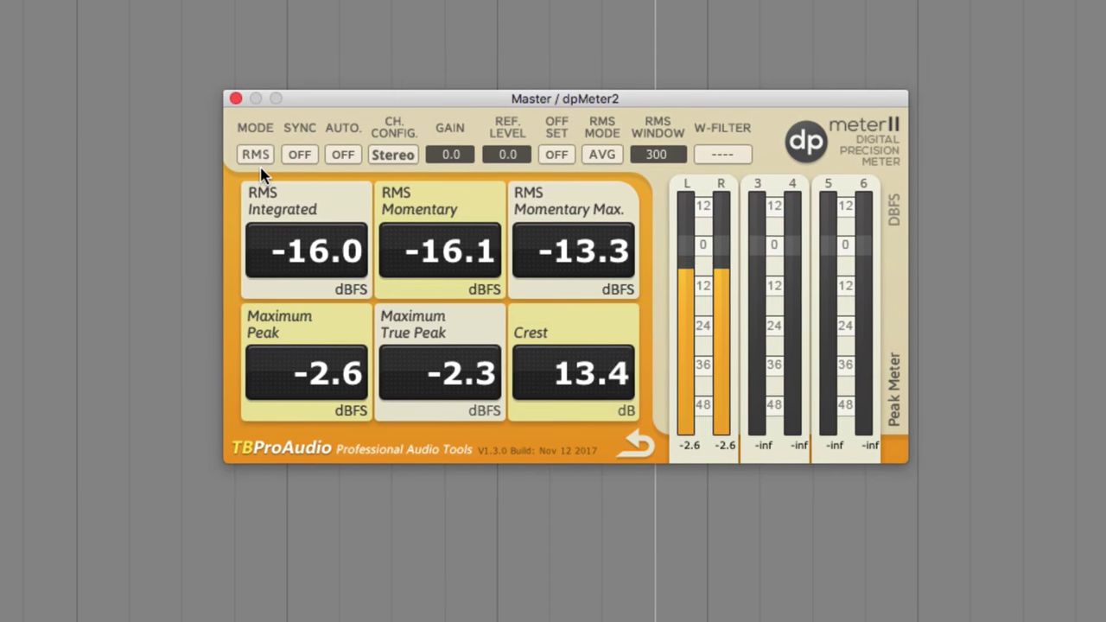